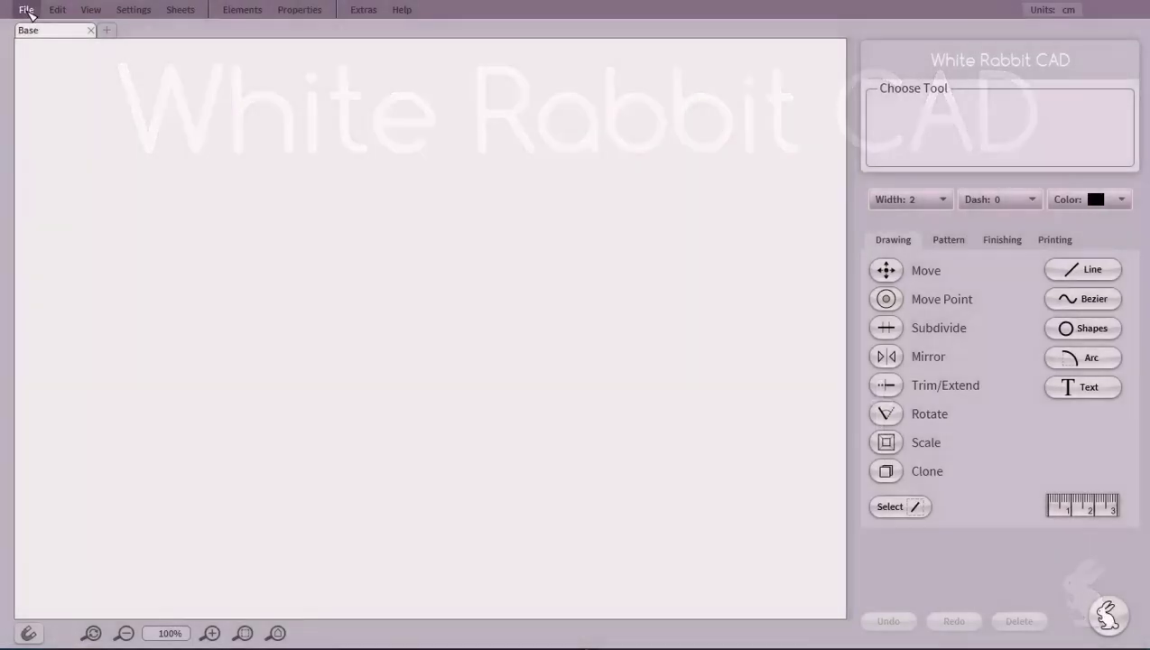
Step: Open the Basic_Block_to_play.hop example from the Examples folder
left_click(26, 9)
left_click(40, 56)
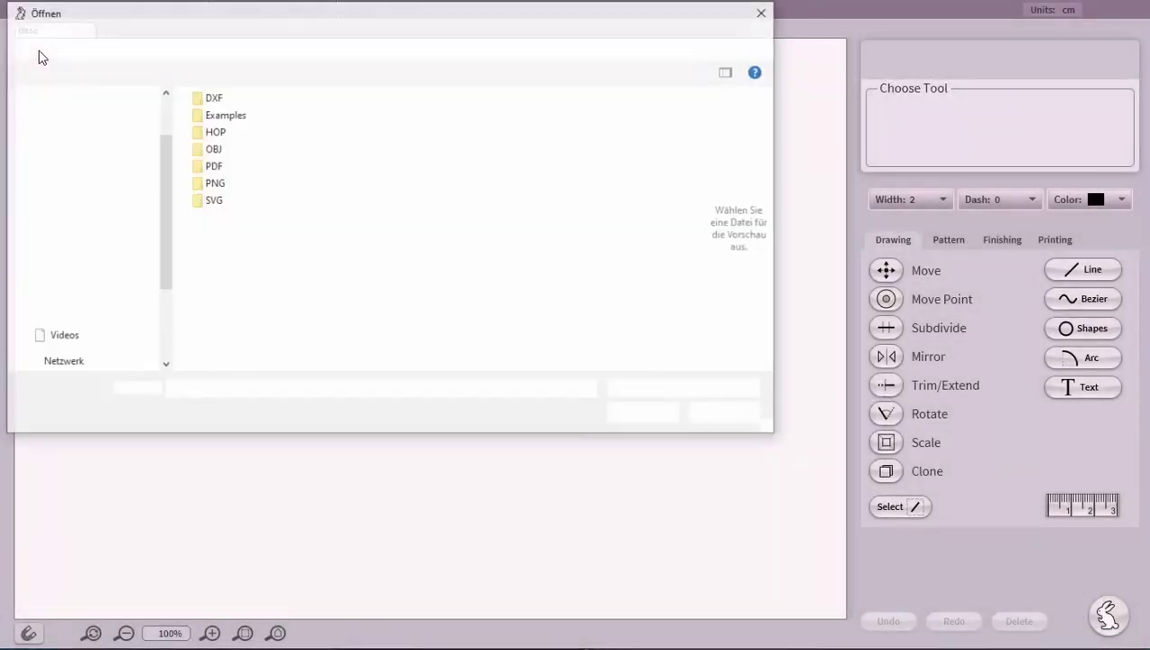
double_click(223, 119)
left_click(269, 126)
left_click(637, 413)
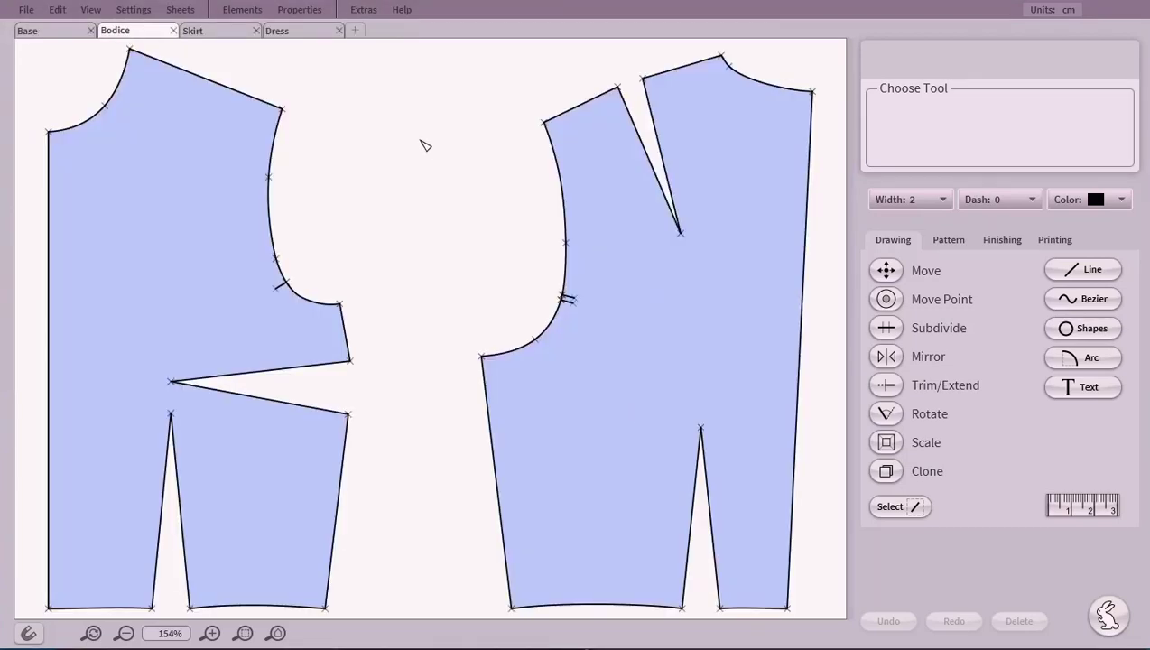
Step: Show the Base block as a more visible background, fit the view, and move to the Dress sheet
scroll(418, 117, "down", 5)
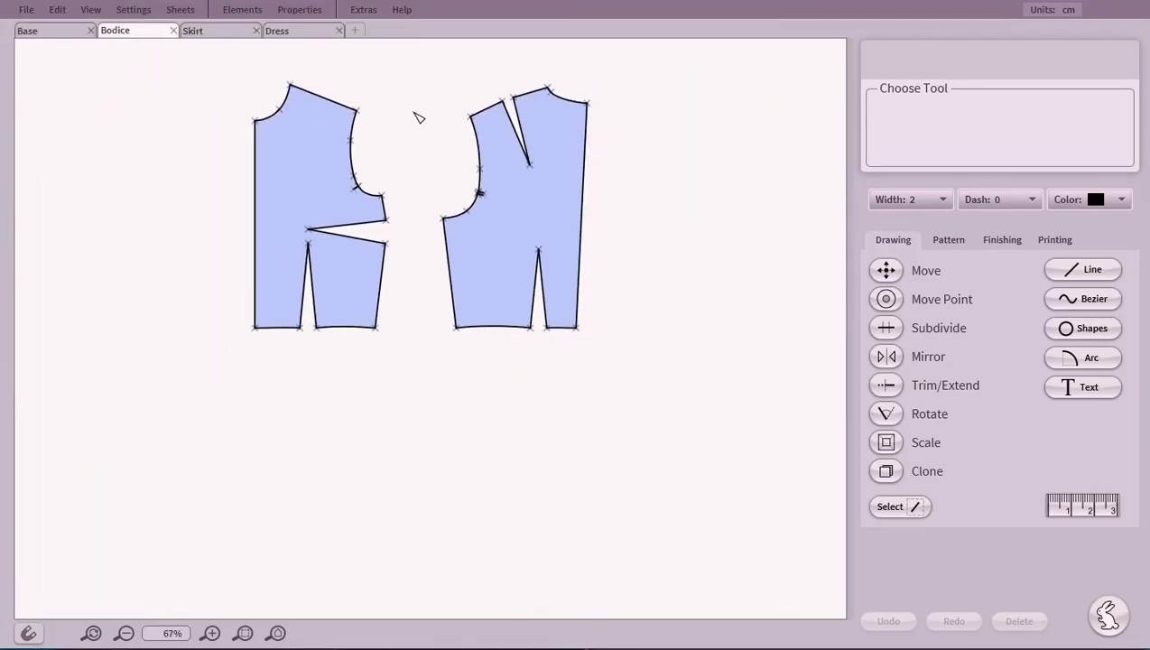
left_click(64, 30)
left_click_drag(90, 96, 129, 96)
left_click(277, 633)
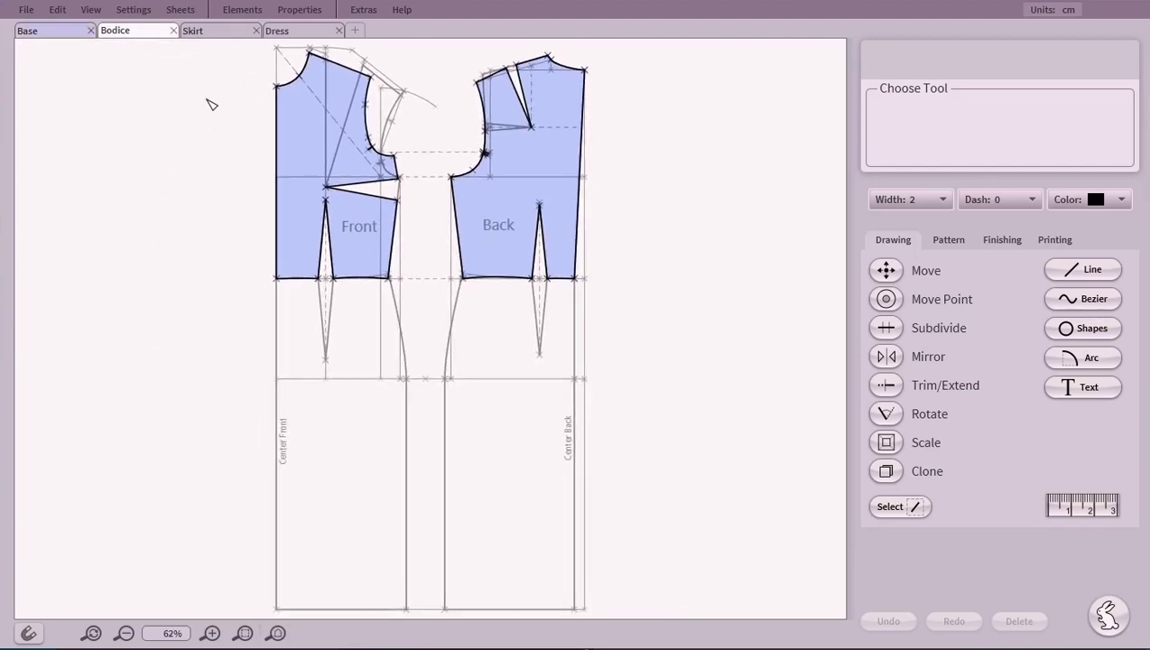
left_click(217, 31)
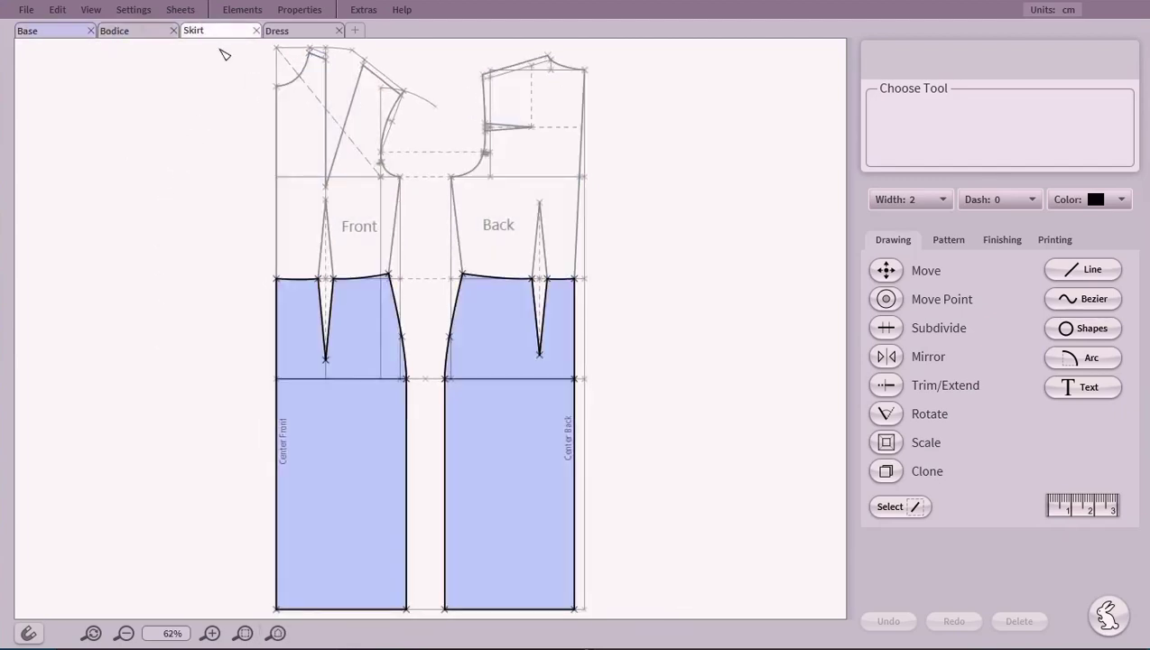
left_click(309, 31)
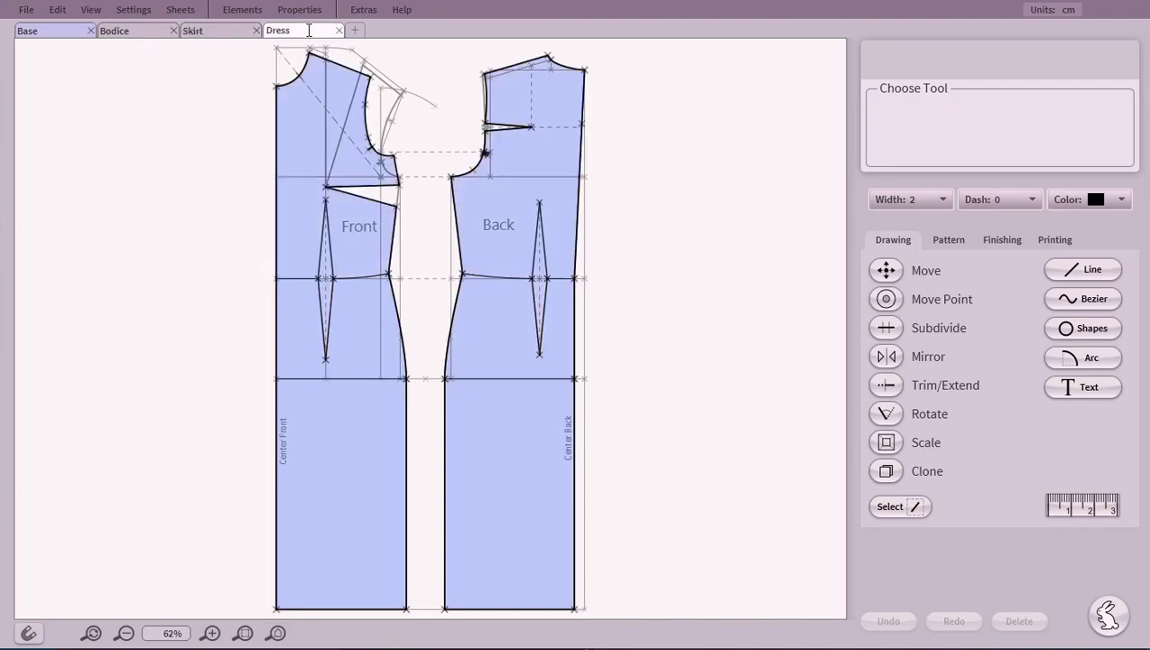
Step: Show the Pattern tools and enlarge the pattern pieces preview area
left_click(950, 240)
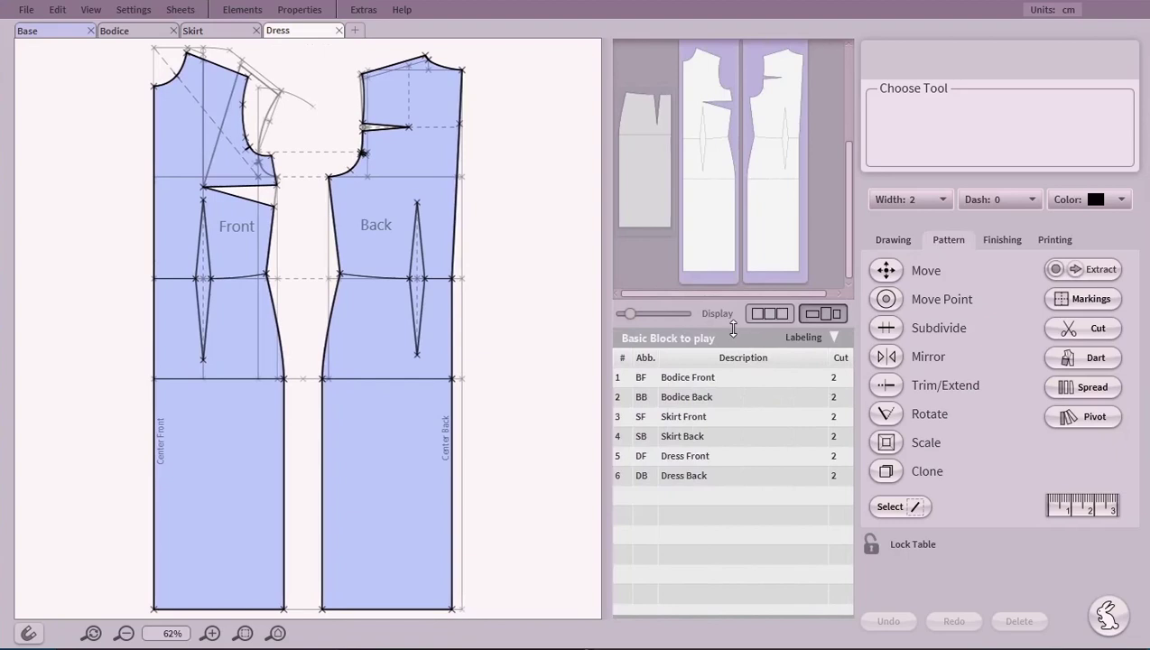
left_click_drag(733, 334, 727, 463)
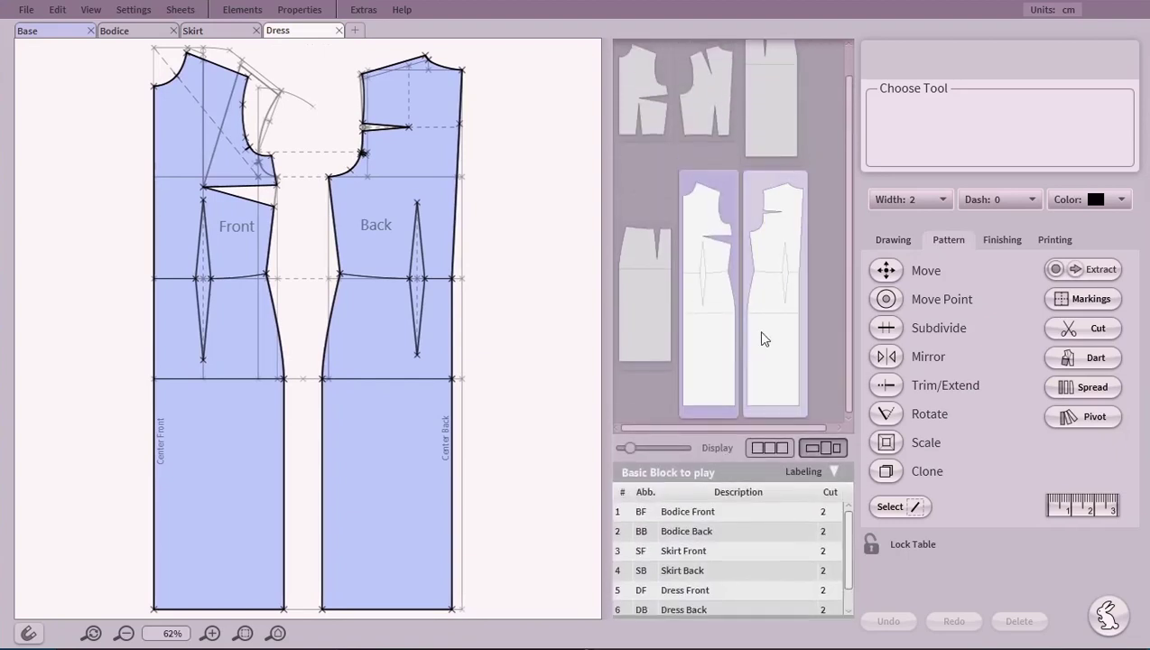
left_click_drag(843, 321, 856, 276)
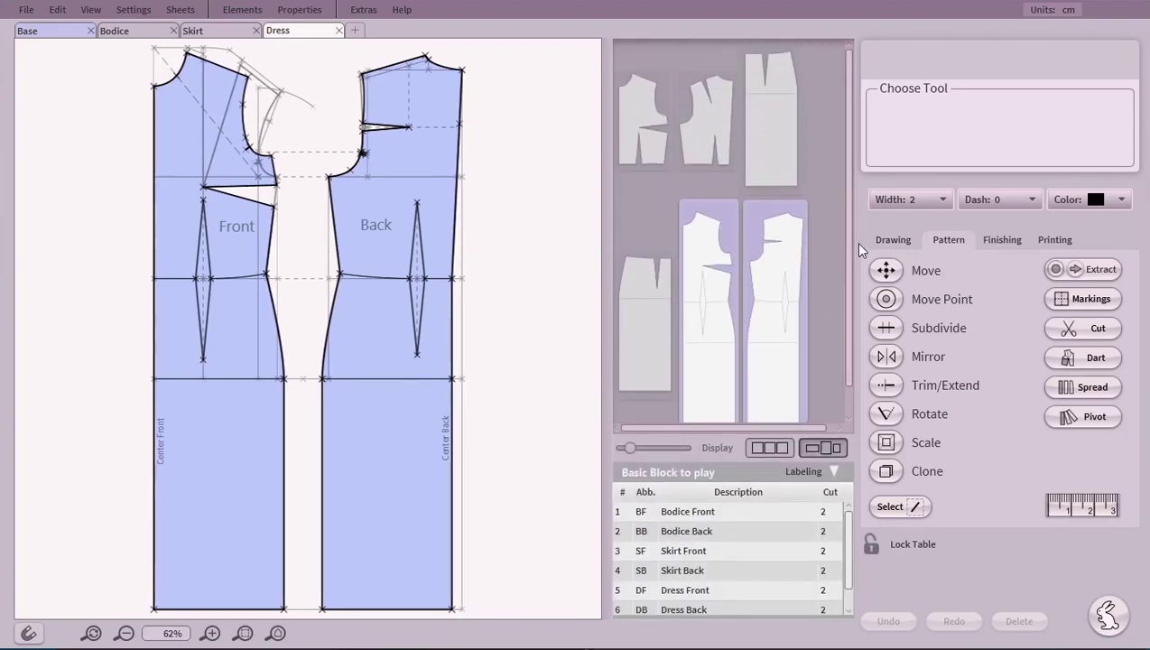
Step: Switch to the Bodice sheet, fade out the Base background, and fit the bodice pieces
left_click(221, 34)
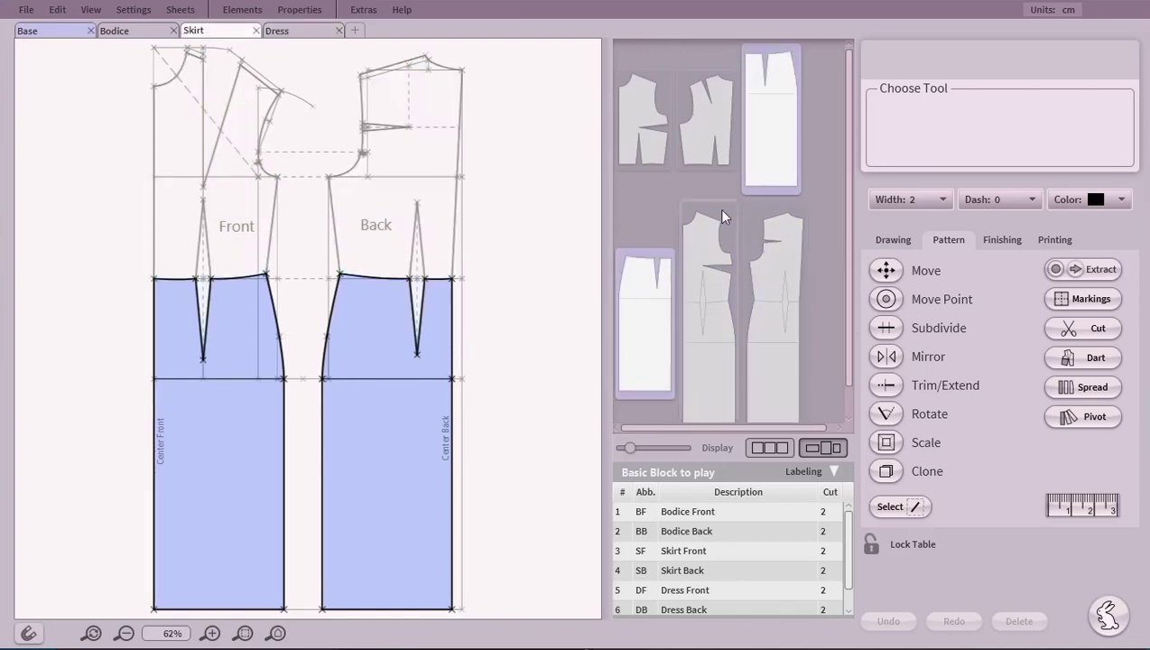
left_click(134, 31)
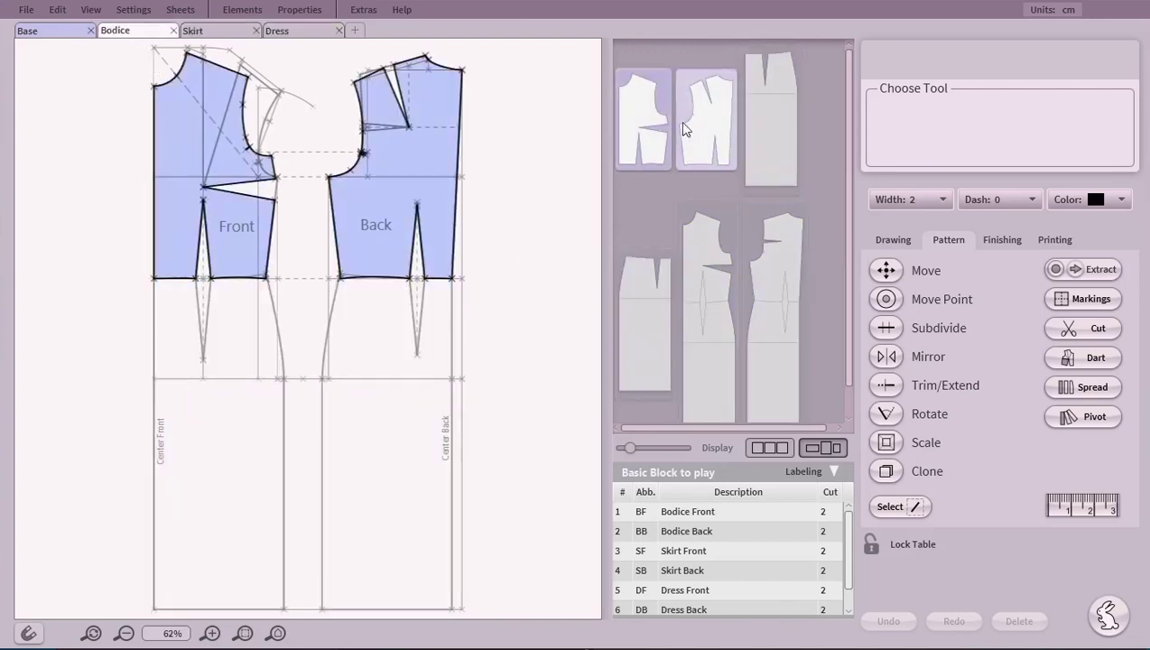
right_click(49, 31)
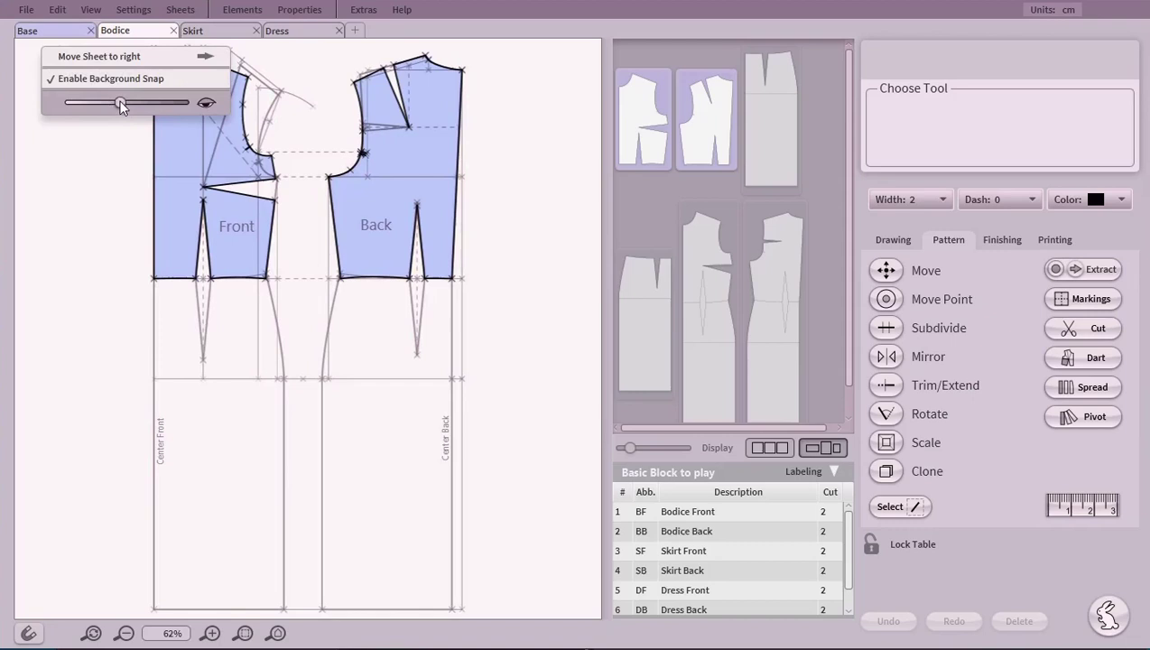
left_click_drag(81, 102, 66, 102)
left_click(72, 206)
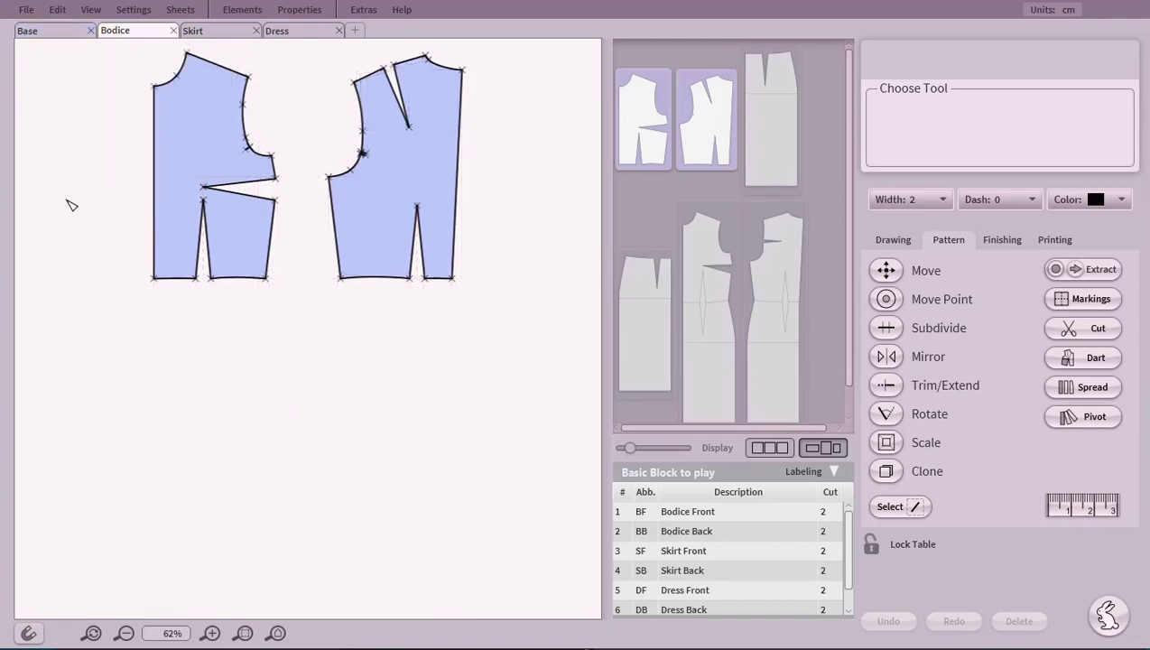
left_click(279, 634)
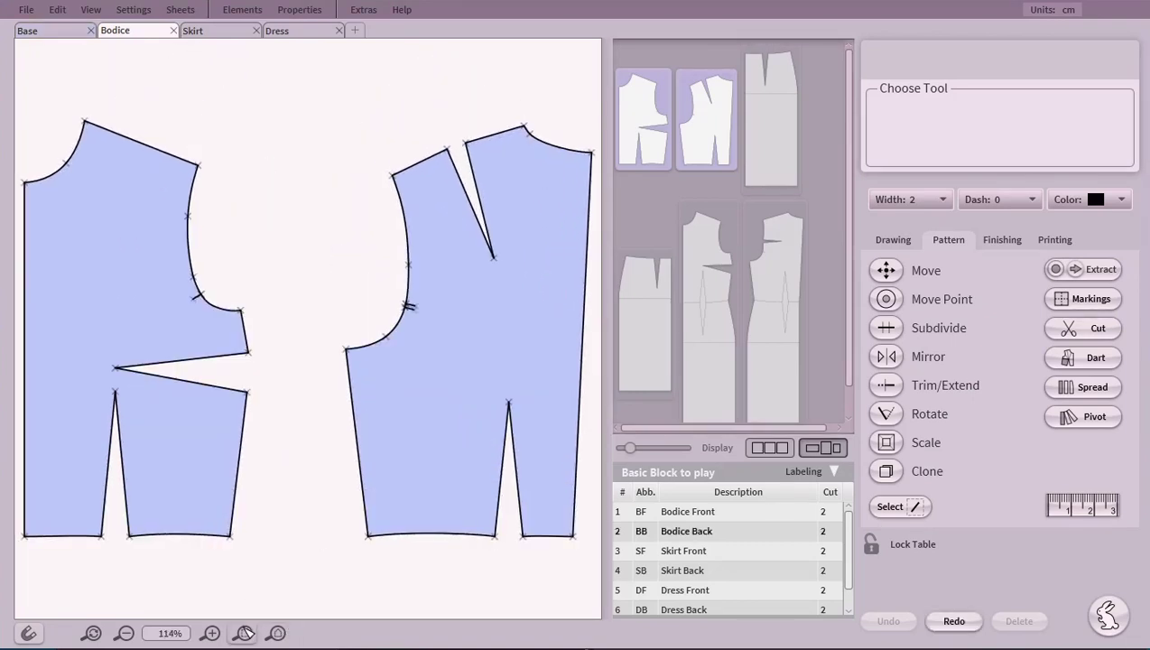
Step: Zoom onto the back bodice and shorten its shoulder dart, moving the point toward the shoulder
left_click(245, 633)
left_click_drag(329, 80, 607, 566)
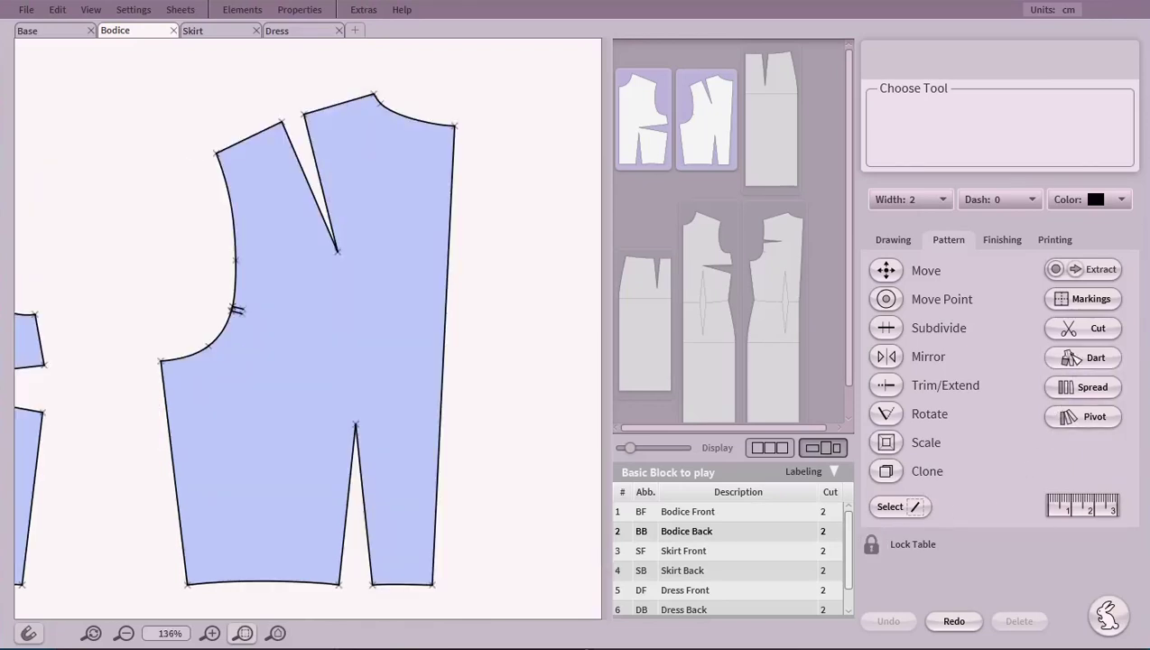
left_click(1083, 357)
left_click(332, 322)
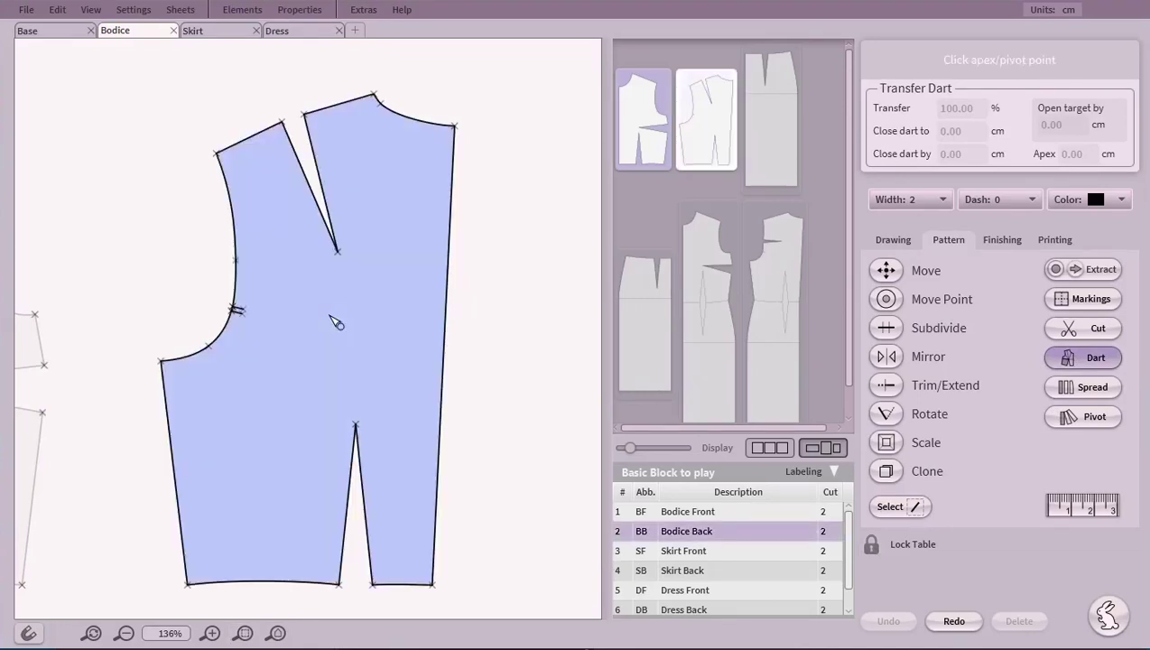
left_click(338, 252)
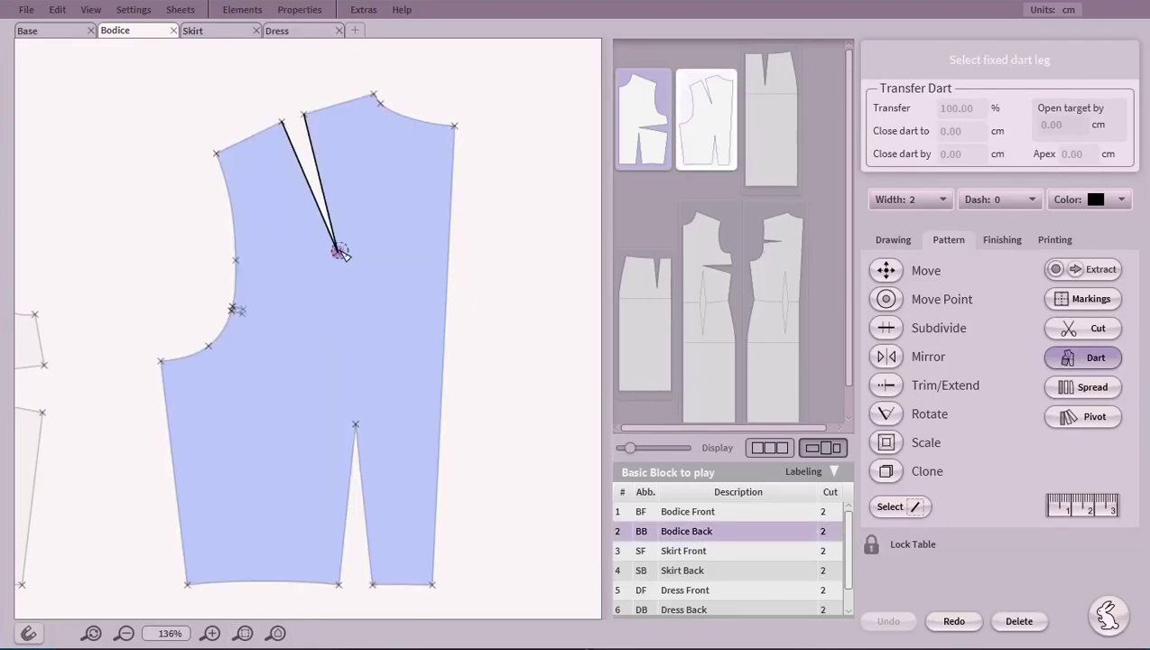
left_click(322, 200)
left_click_drag(345, 257, 329, 215)
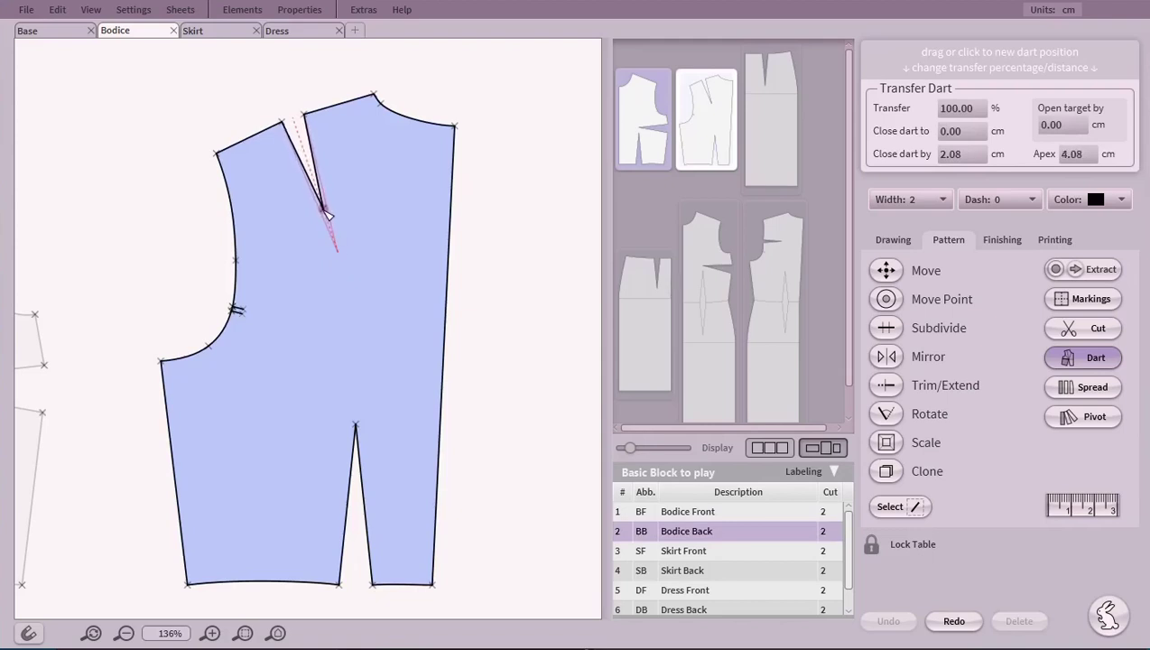
left_click(384, 230)
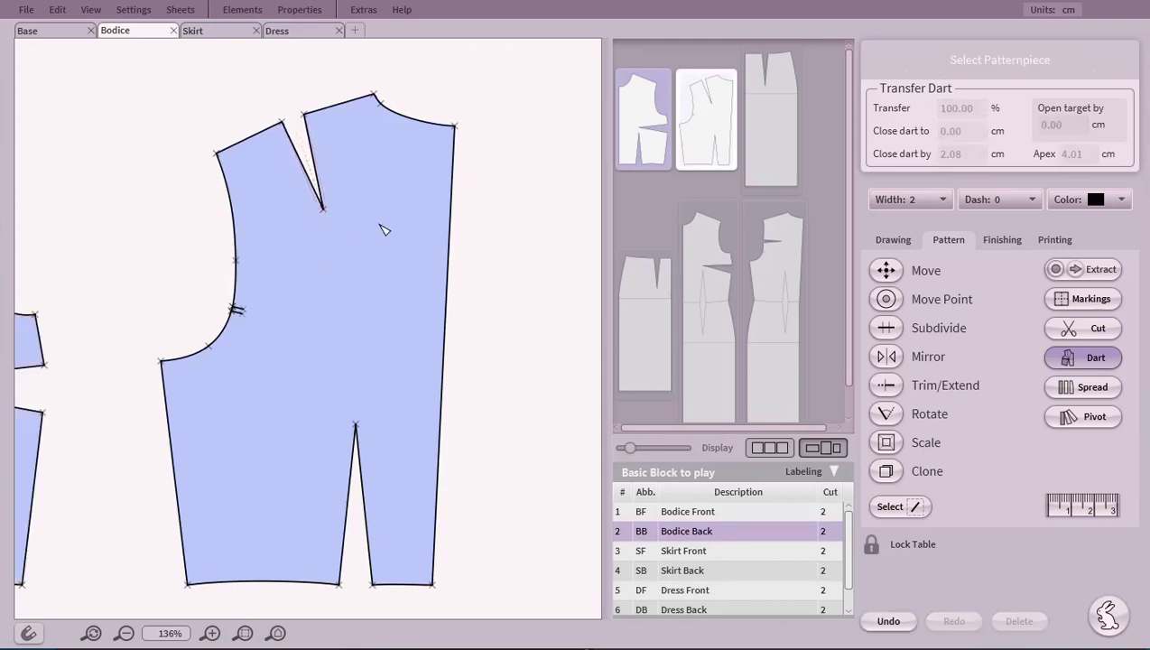
Step: Shorten the Bodice Back waist dart, pulling its point toward the waist edge
left_click(372, 294)
left_click(355, 426)
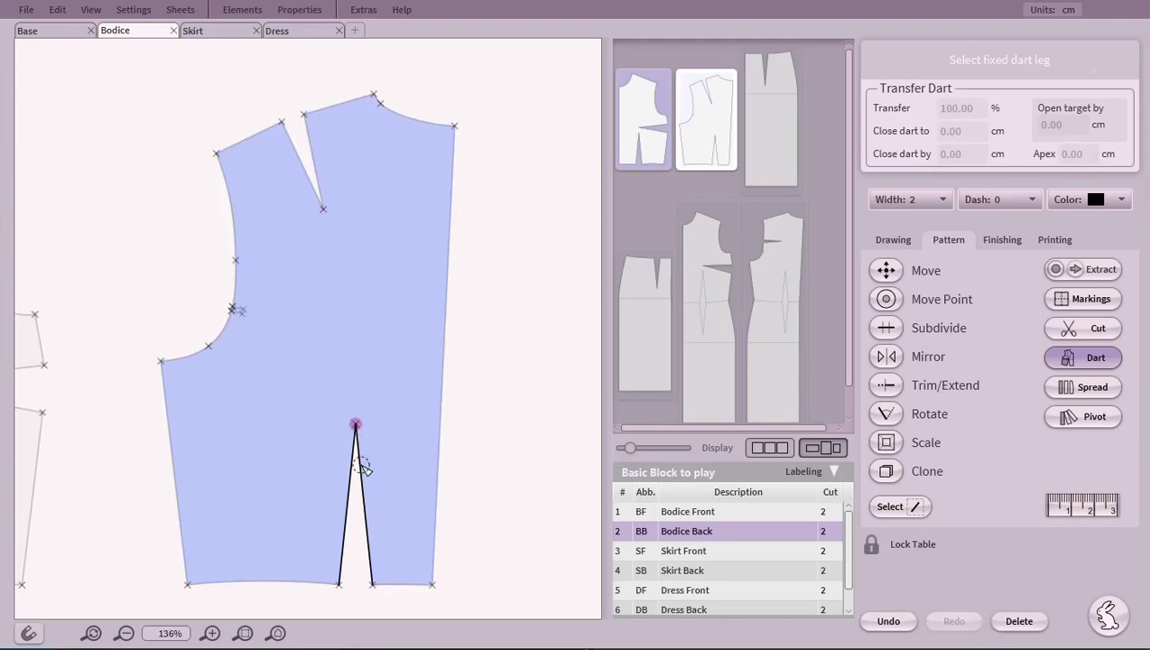
left_click(352, 471)
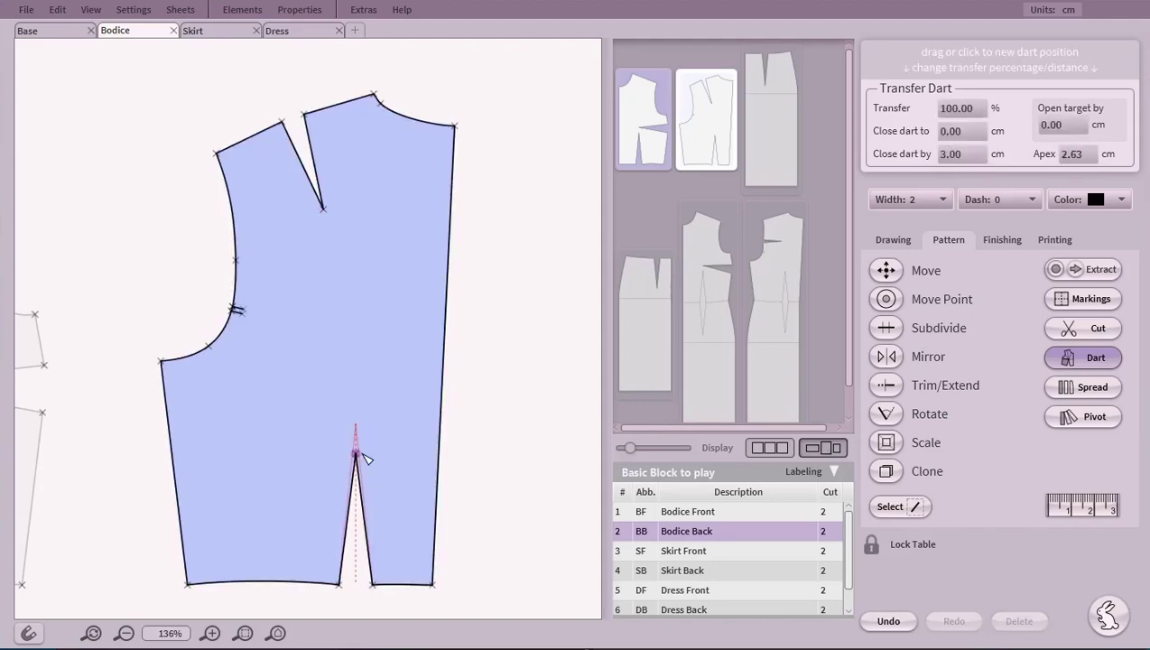
left_click(359, 466)
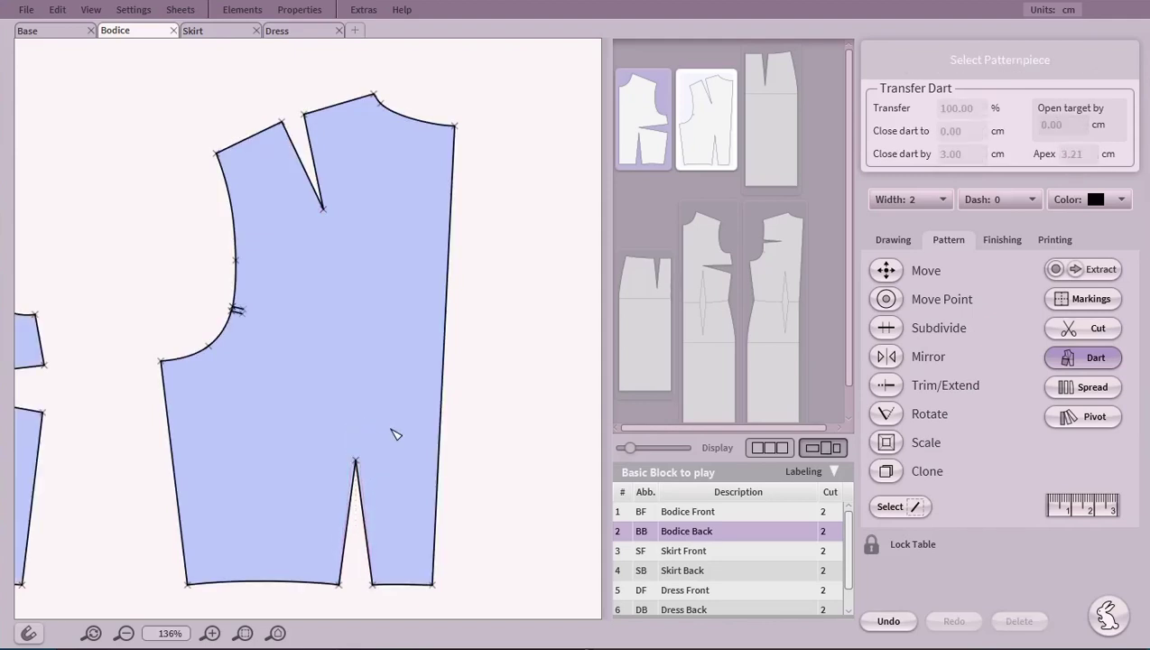
Step: True the bodice back shoulder dart, folding it toward the chosen side
left_click(1004, 239)
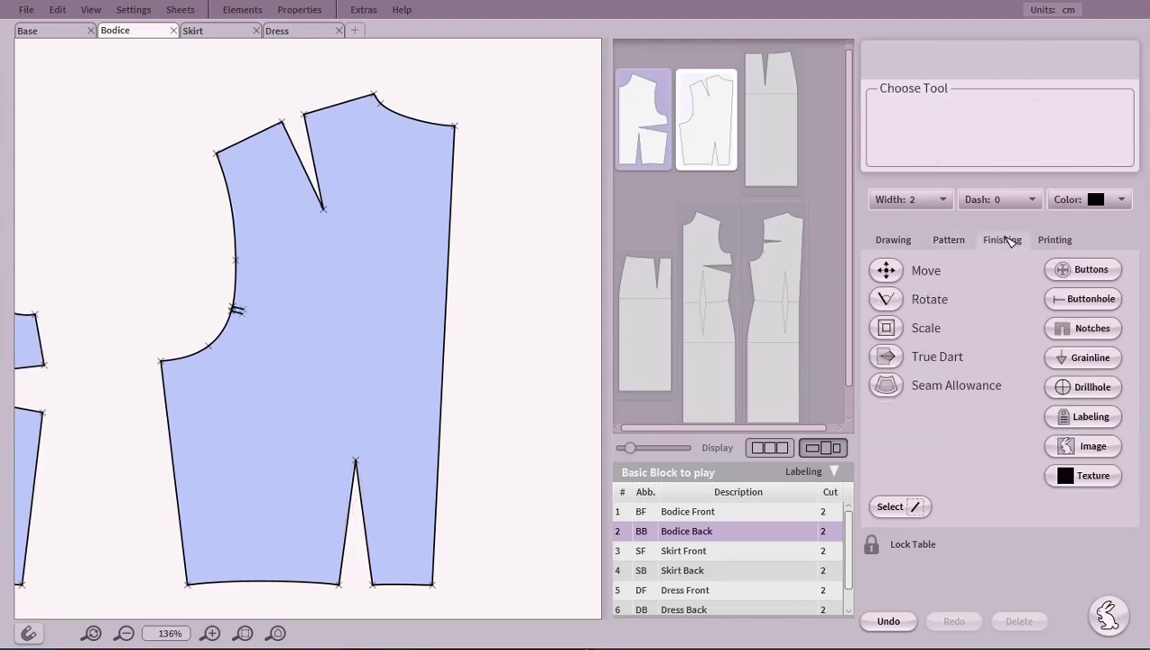
left_click(888, 357)
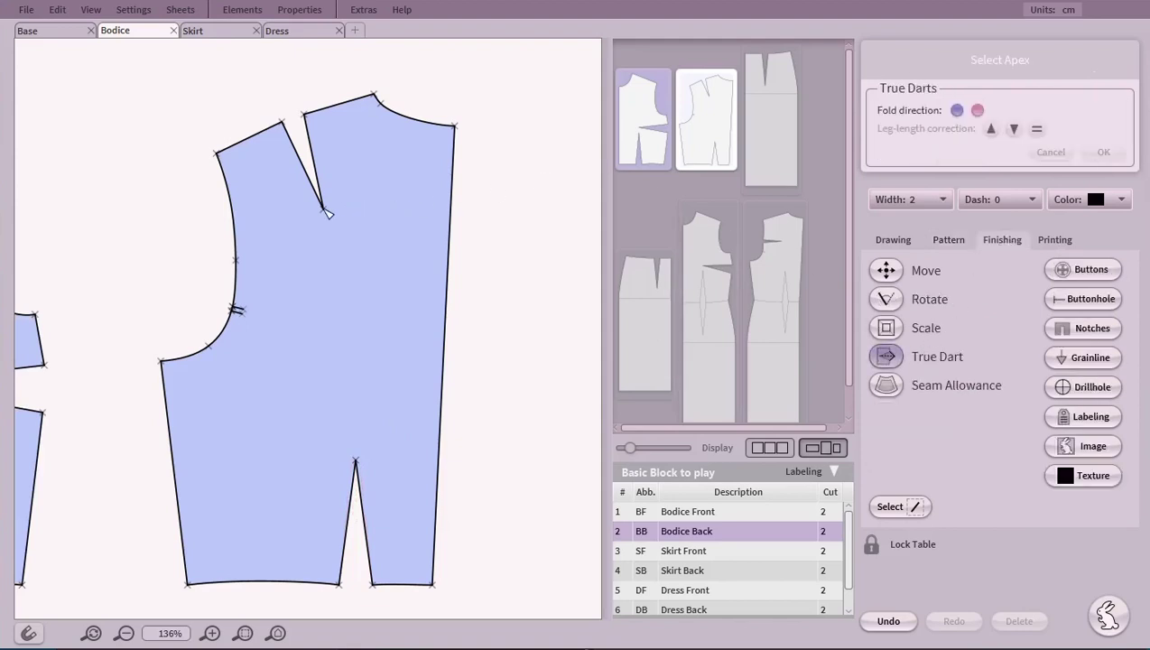
left_click(325, 210)
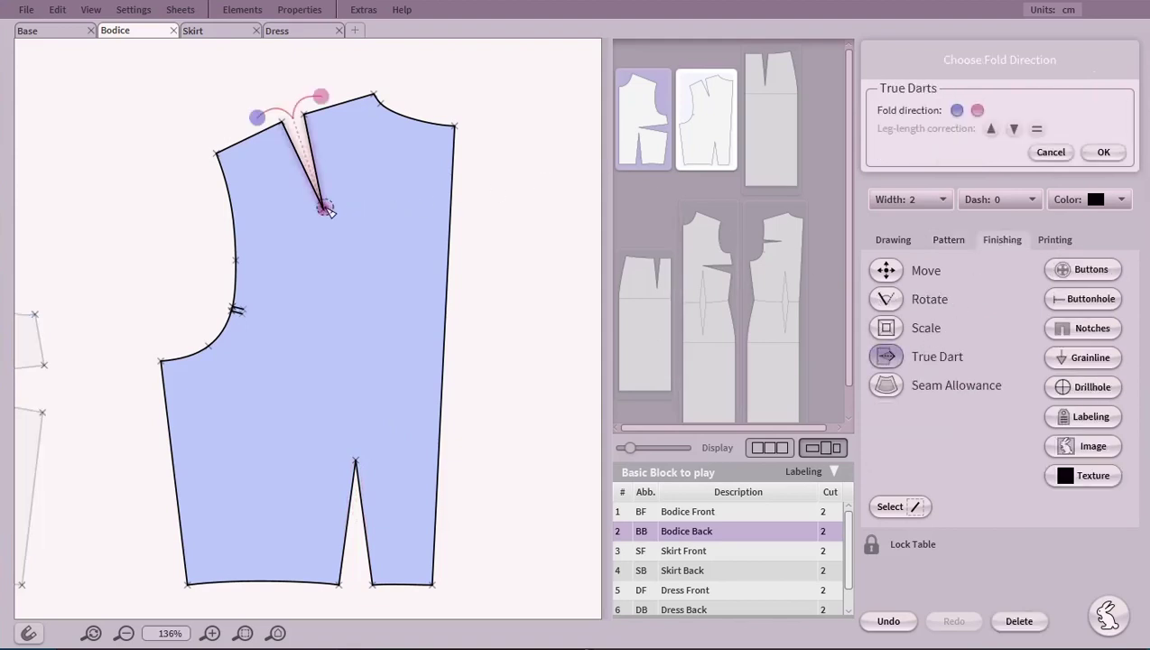
left_click(258, 118)
left_click(322, 96)
key("Return")
Step: True the lower waist dart on the bodice back
scroll(379, 316, "up", 2)
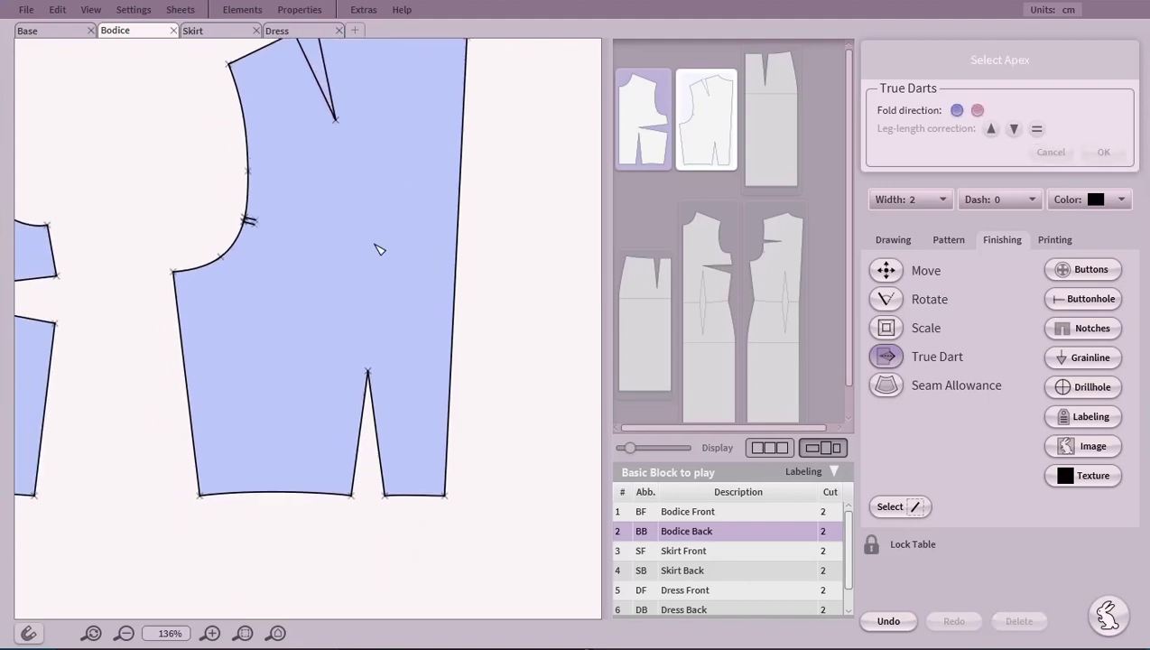
left_click(368, 394)
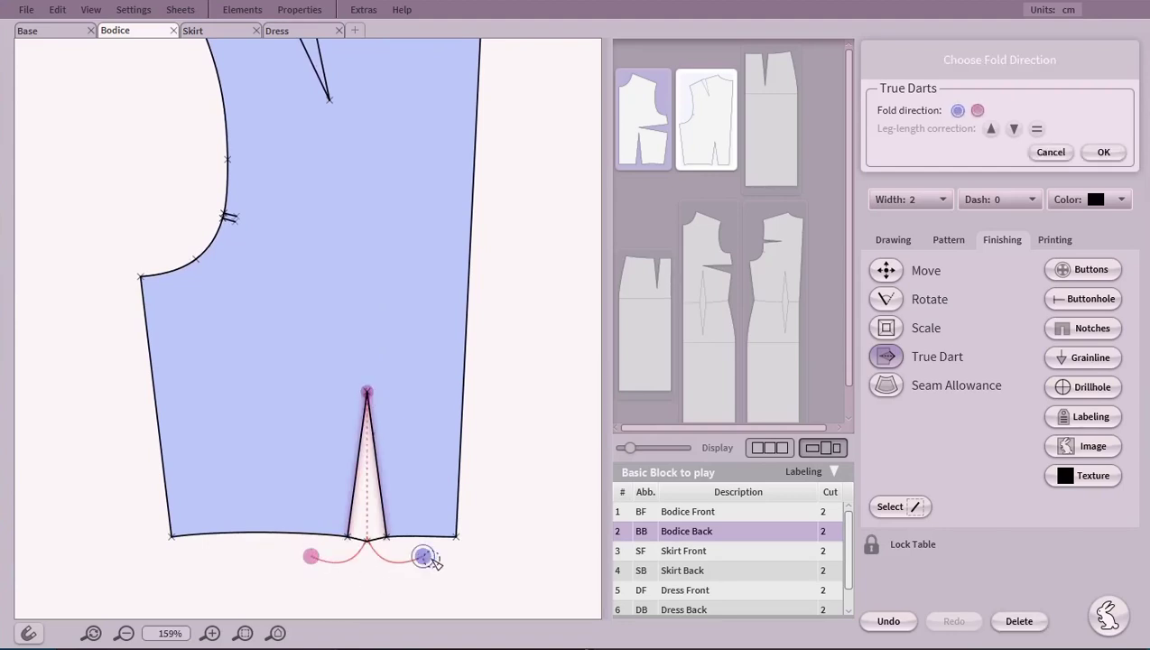
key("Return")
scroll(357, 217, "down", 3)
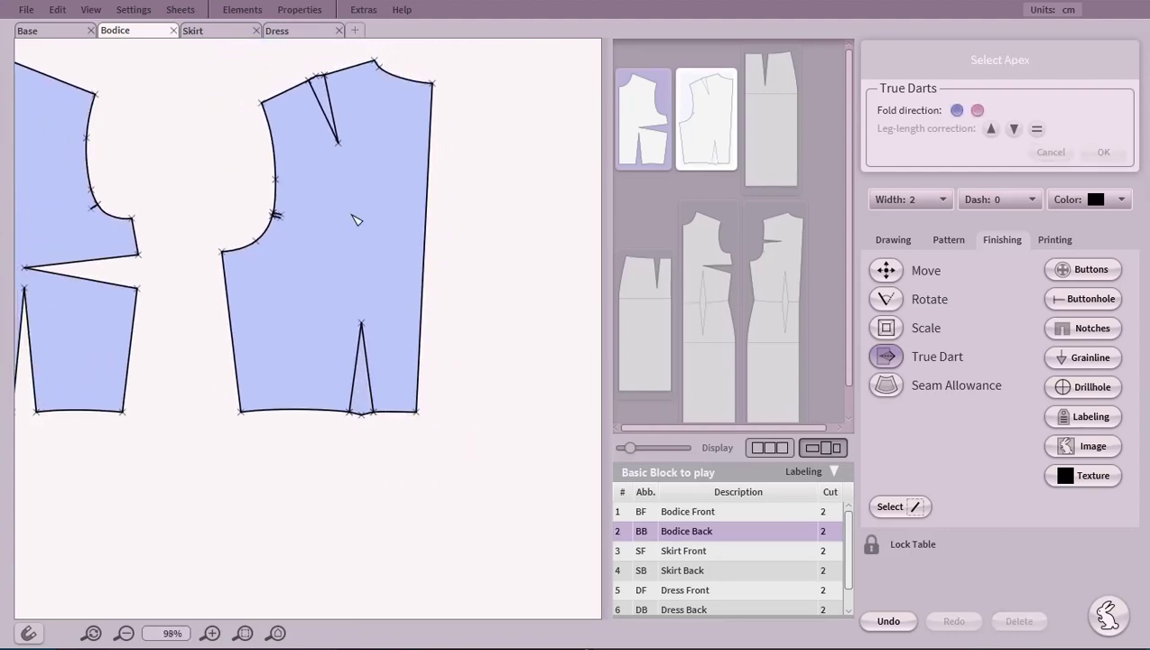
scroll(372, 314, "up", 1)
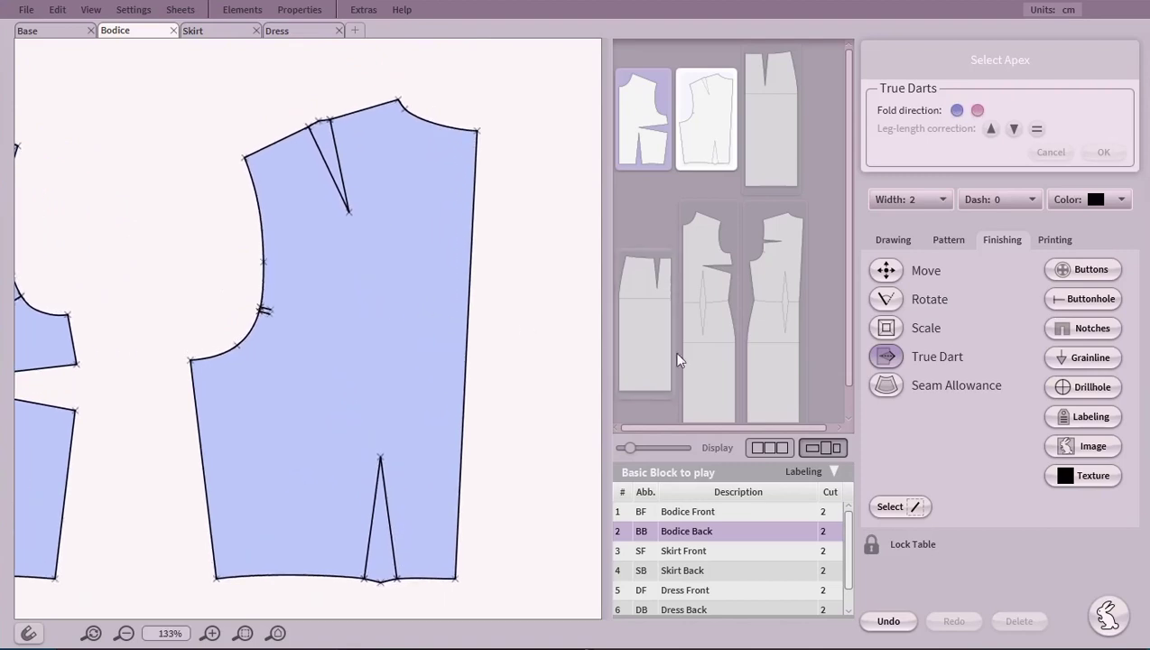
Step: Apply a 1.00 cm seam allowance around the Bodice Back and fit both bodice pieces in view
left_click(885, 385)
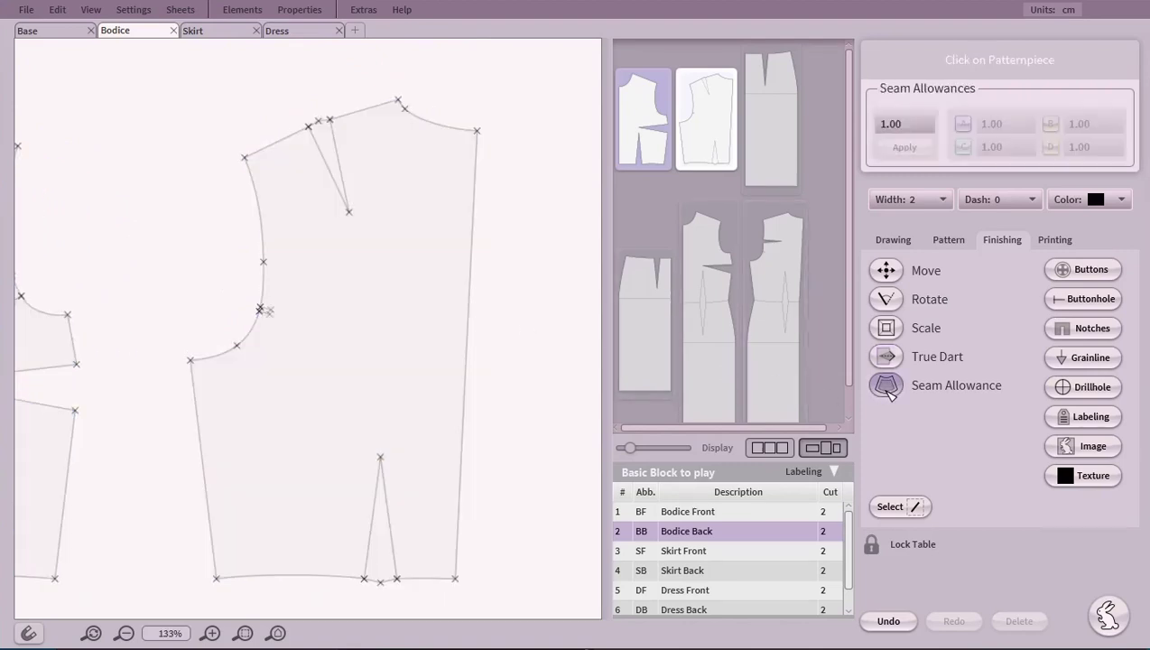
left_click(382, 309)
left_click(904, 146)
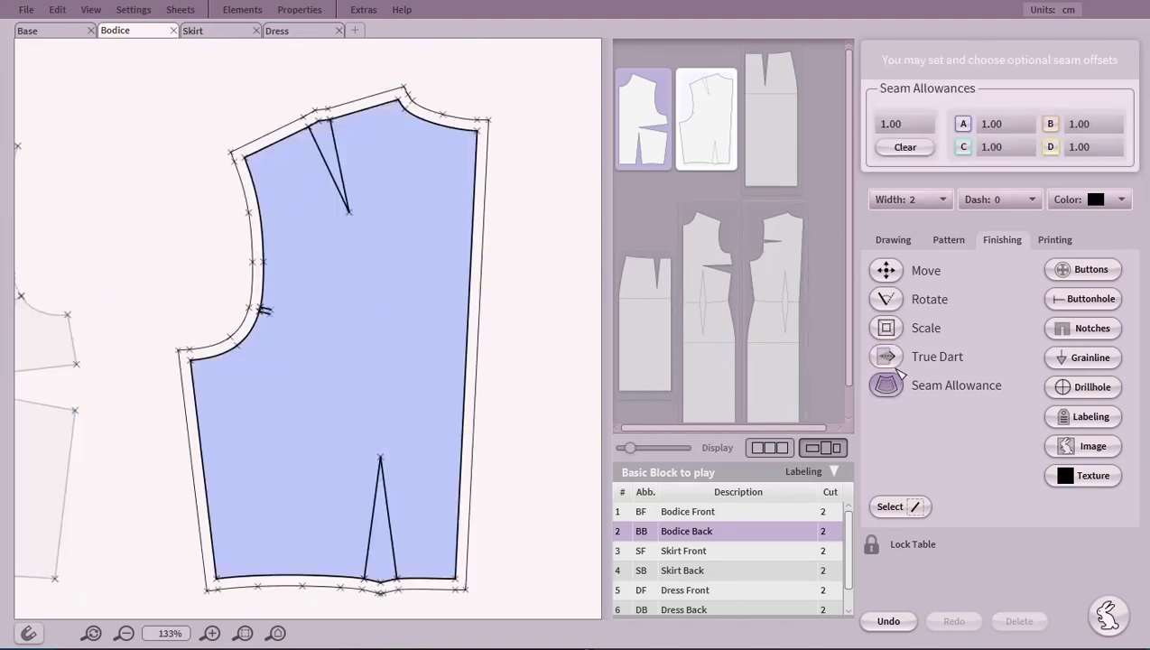
left_click(533, 424)
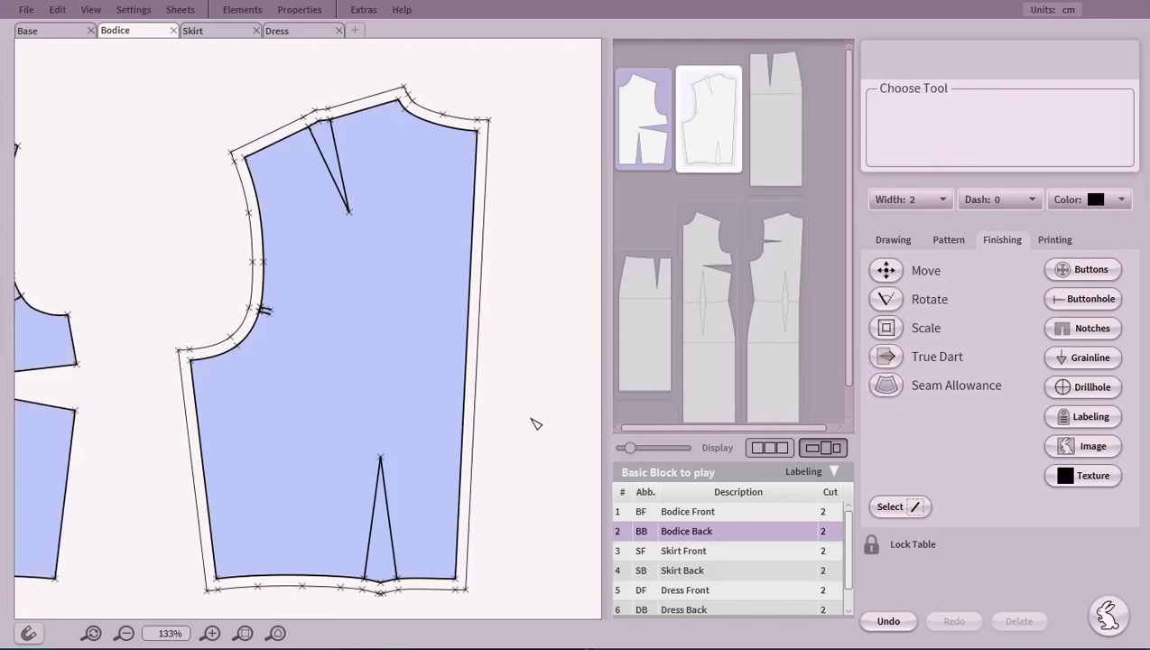
left_click(277, 633)
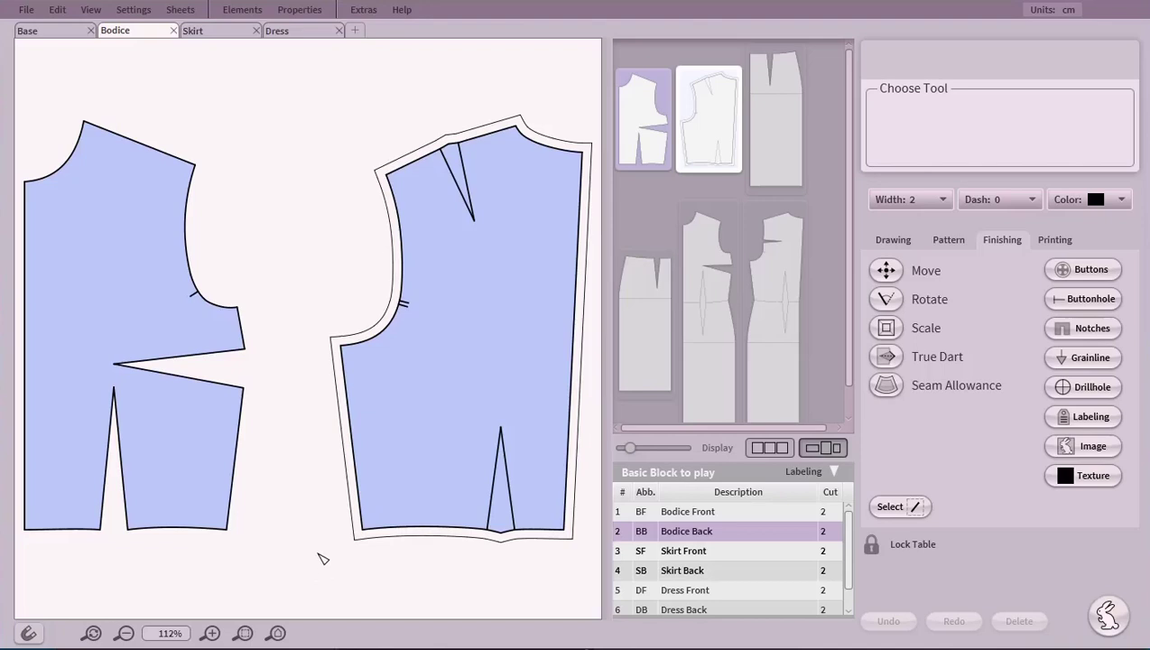
Step: On the fitted Skirt sheet, remove the skirt front piece so only the skirt back remains
left_click(207, 31)
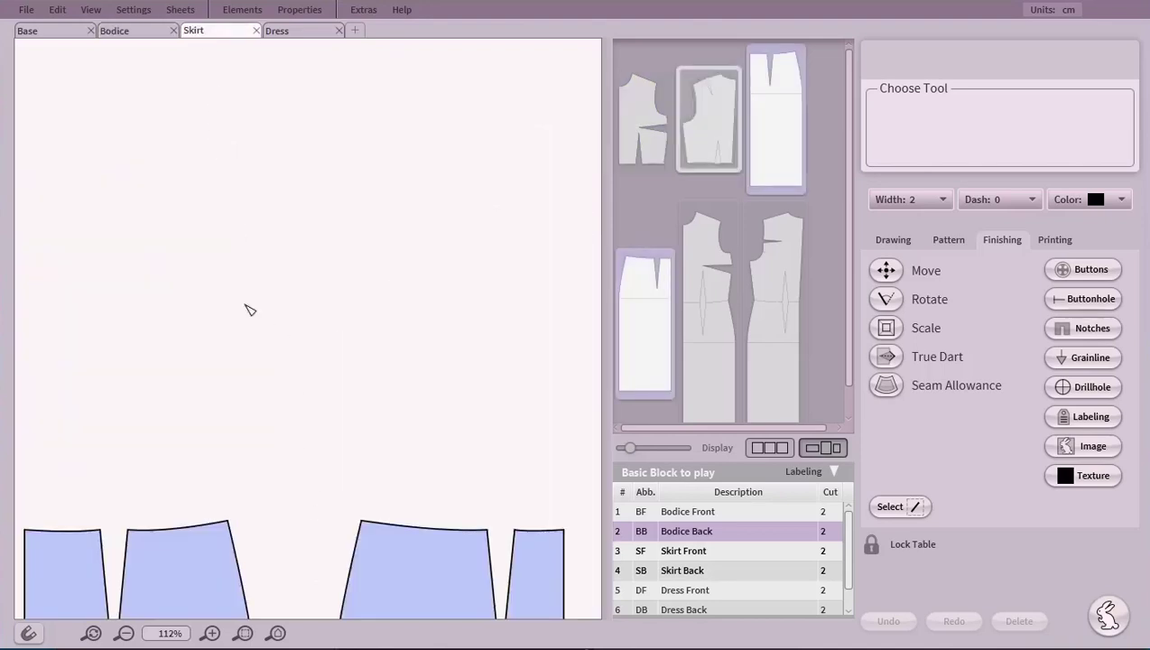
left_click(277, 633)
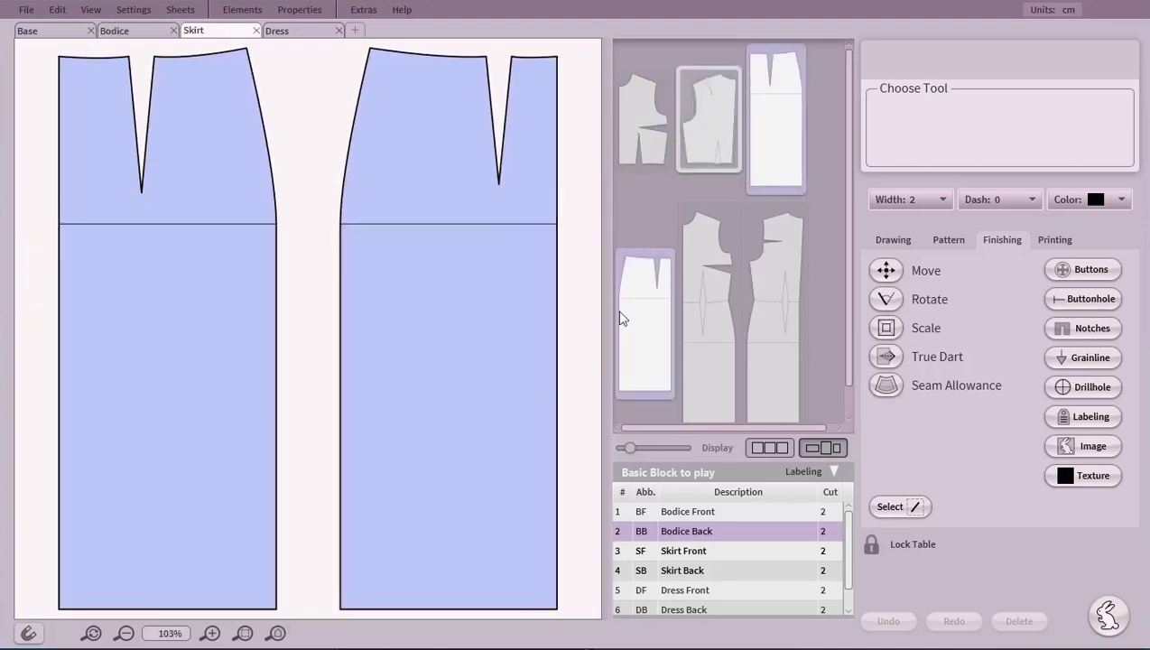
right_click(782, 154)
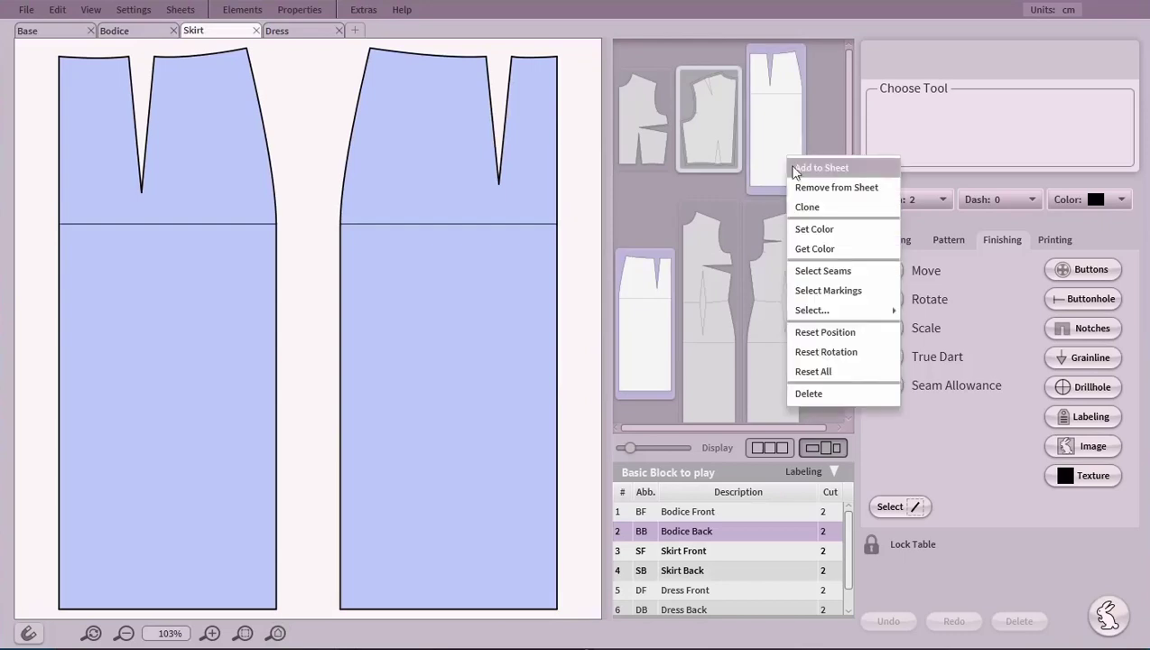
left_click(799, 183)
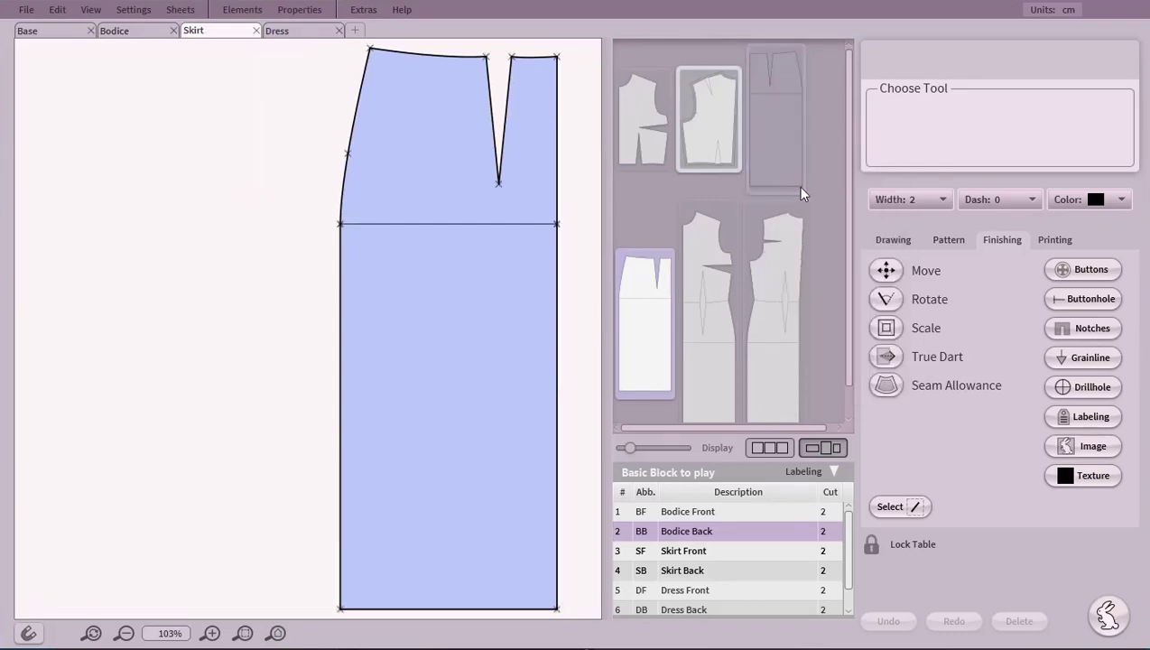
Step: Pivot the skirt back's waist dart from its tip to the hem, flaring the skirt
left_click(950, 241)
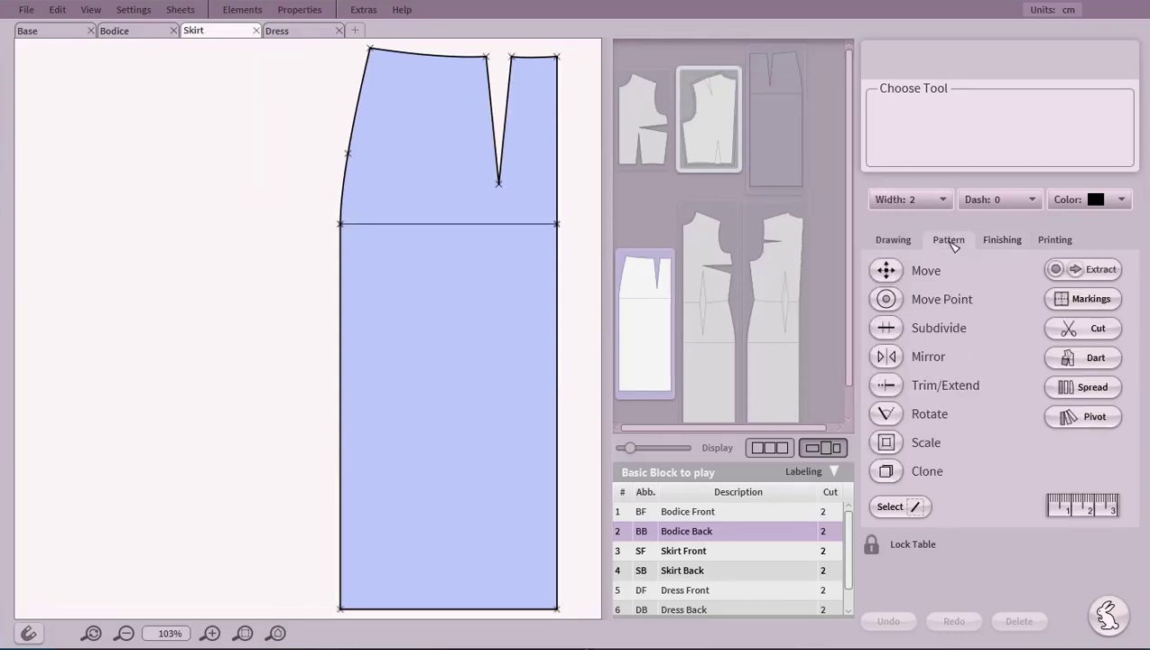
left_click(1083, 358)
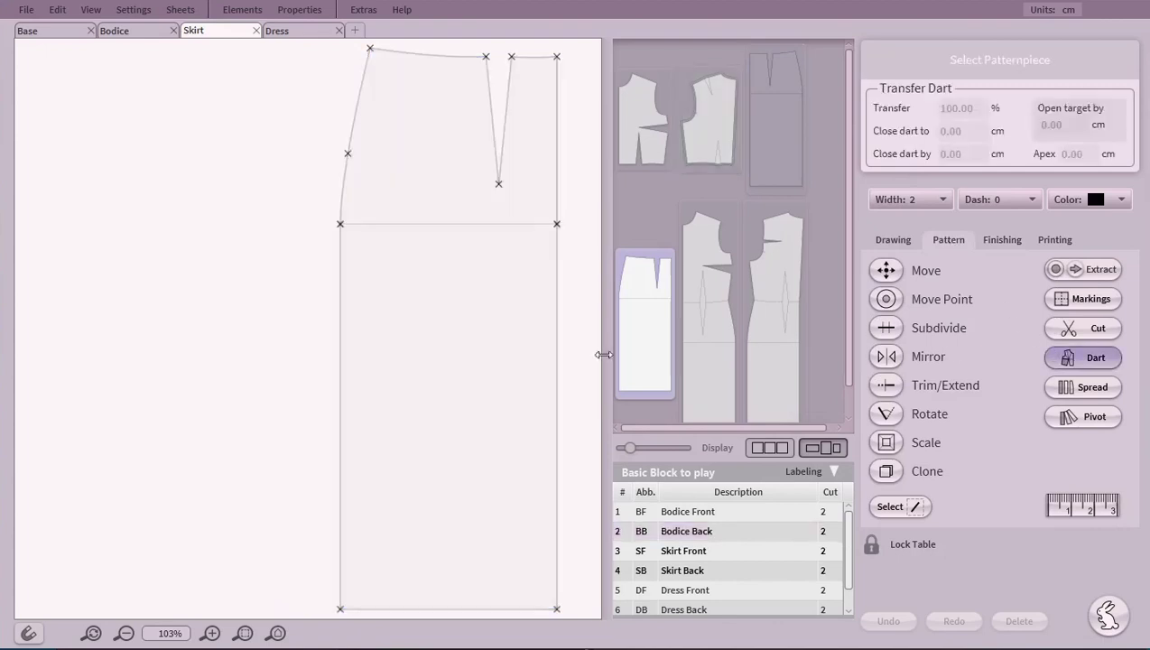
left_click(461, 321)
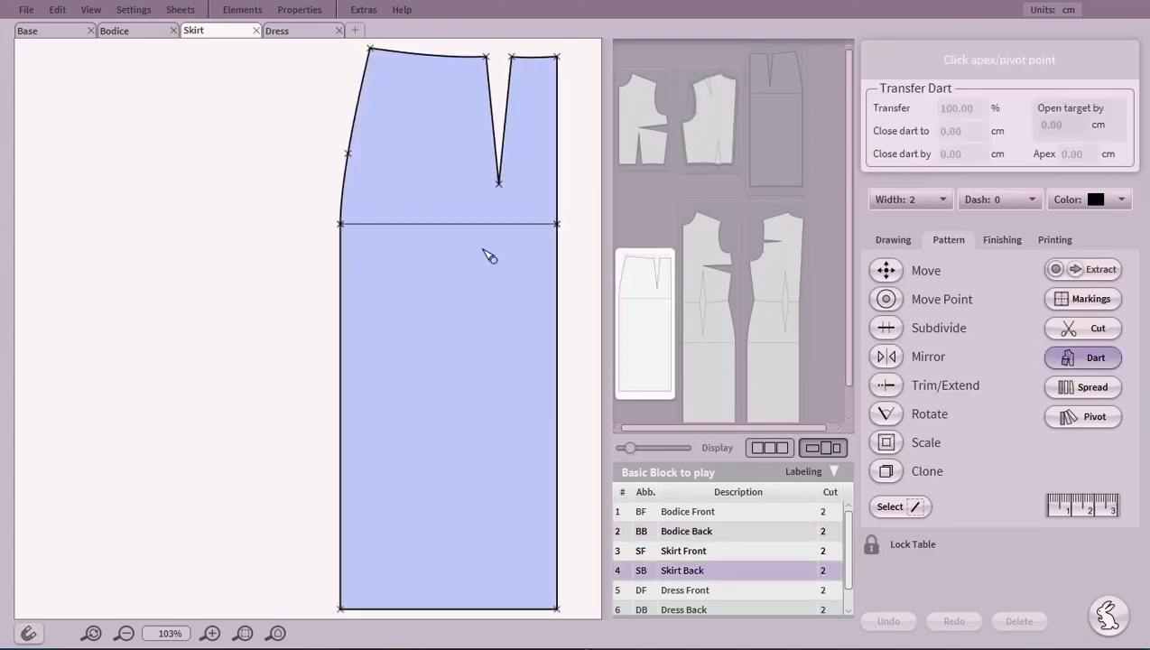
left_click(499, 181)
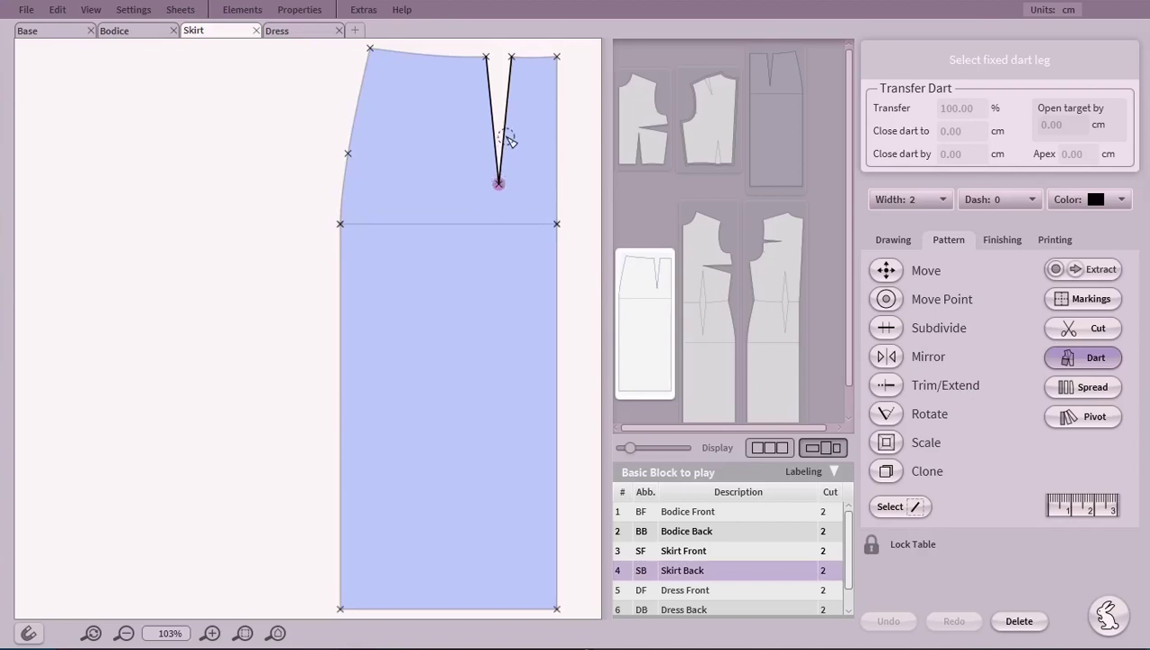
left_click(503, 133)
left_click(492, 115)
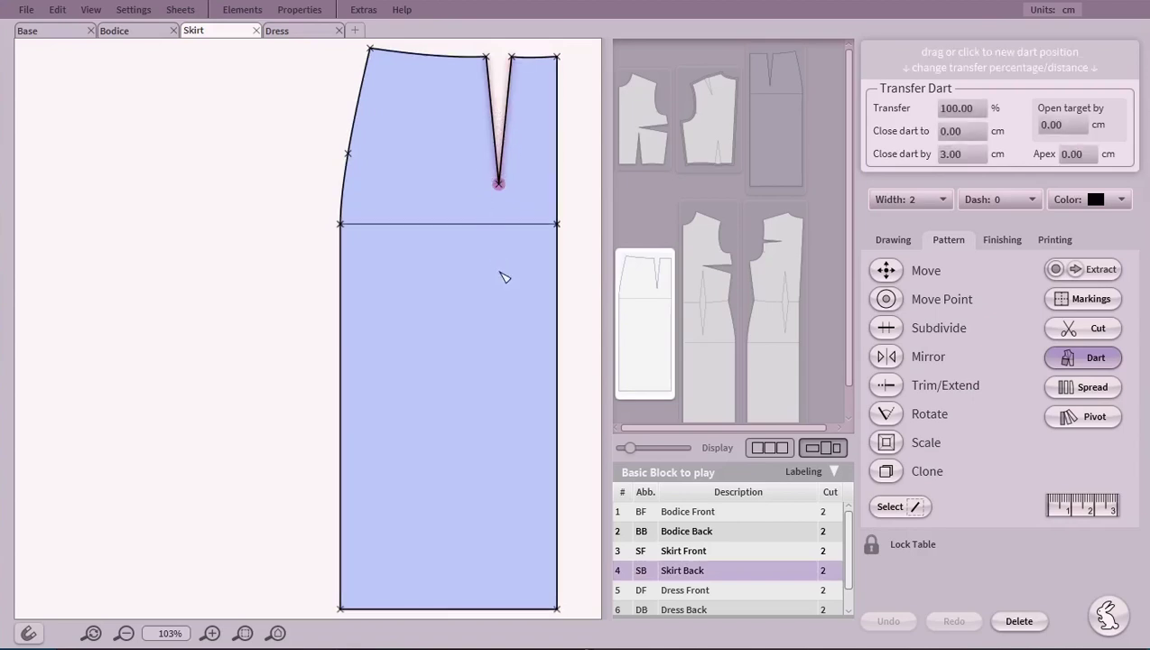
left_click(500, 609)
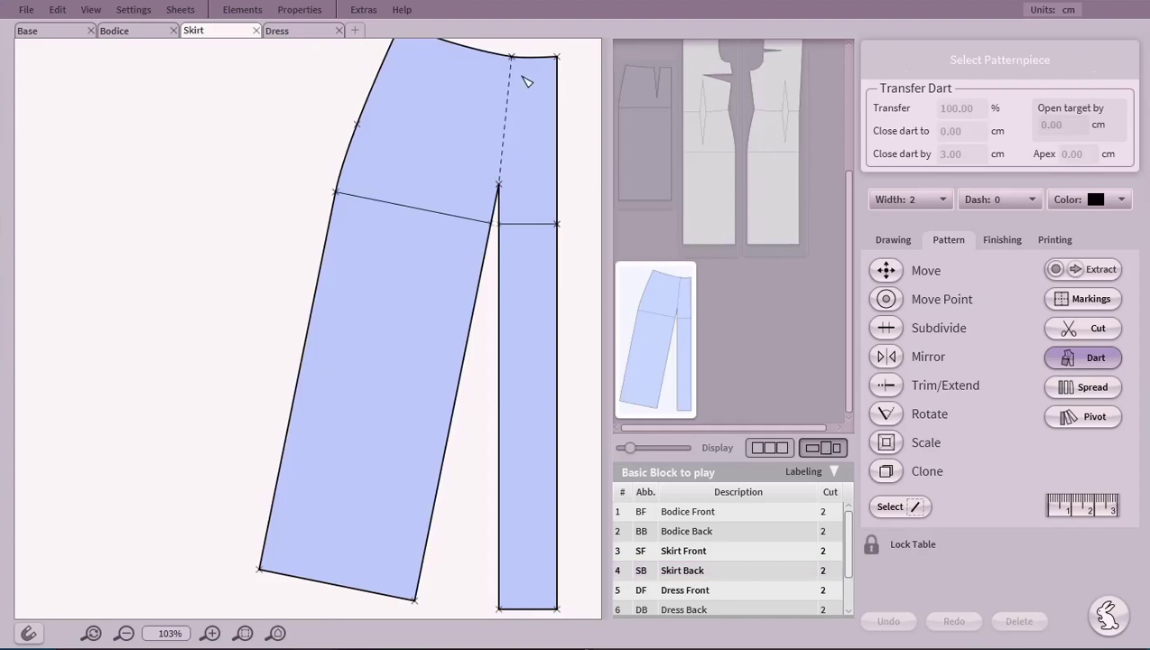
Step: Drag the closed-dart waist point slightly up to smooth the skirt back waistline, then fit view
scroll(457, 272, "up", 7)
left_click(447, 311)
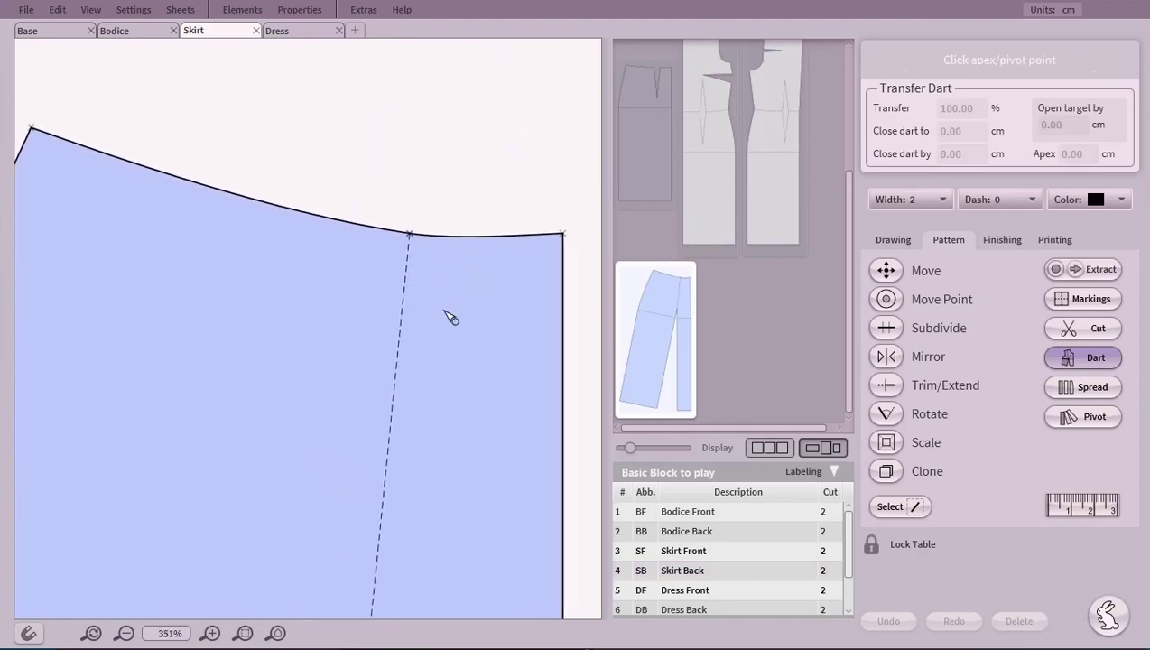
left_click(889, 301)
left_click(408, 232)
left_click_drag(408, 232, 426, 268)
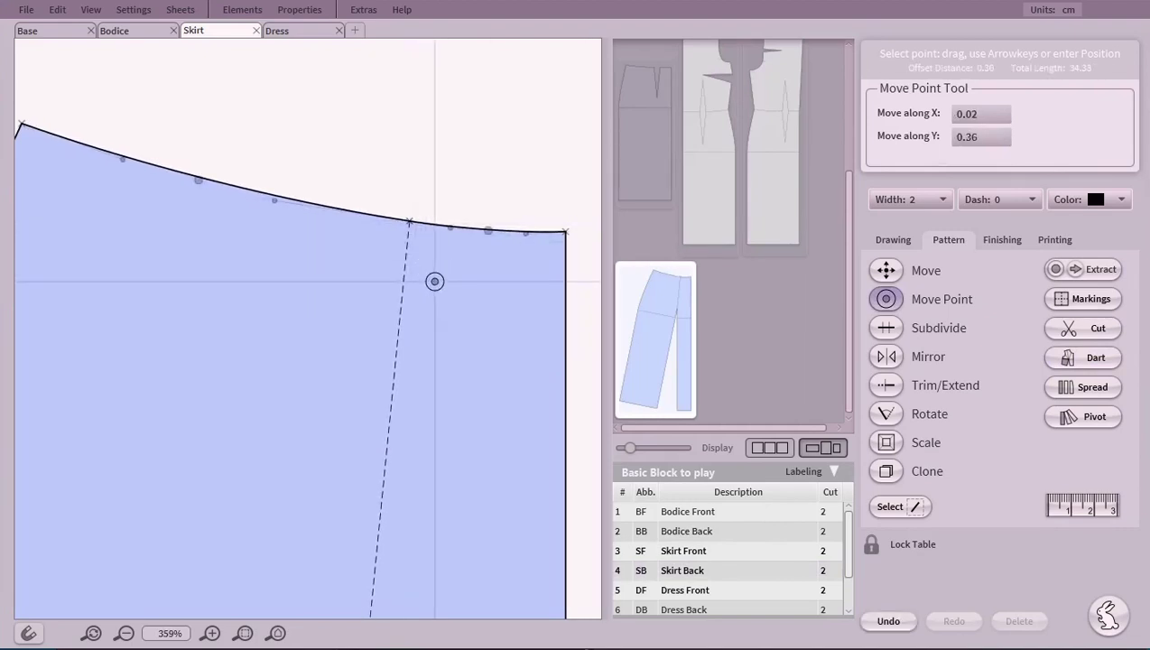
left_click(885, 299)
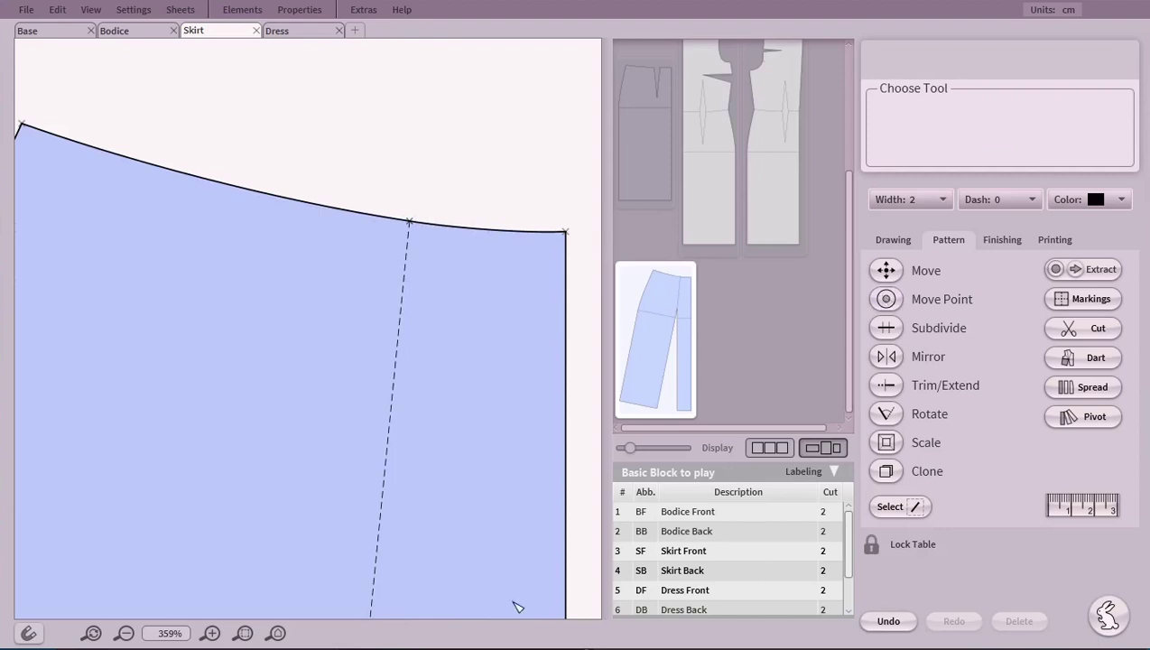
left_click(278, 634)
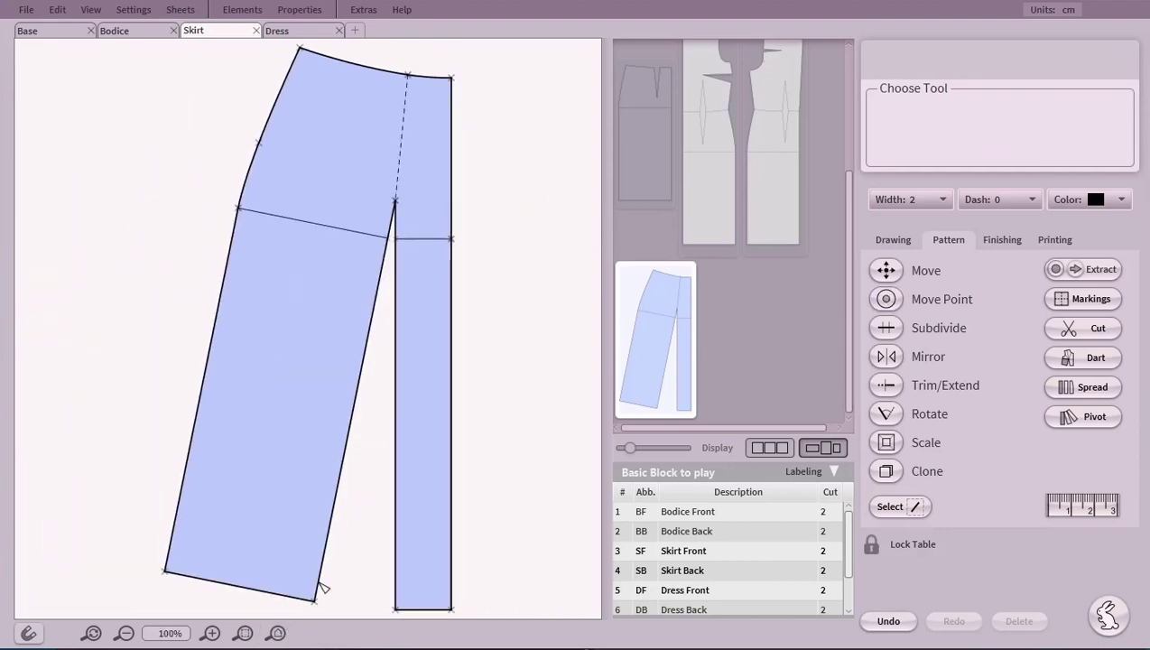
Step: Add the reshaped skirt back's outlines to a new sheet
right_click(641, 340)
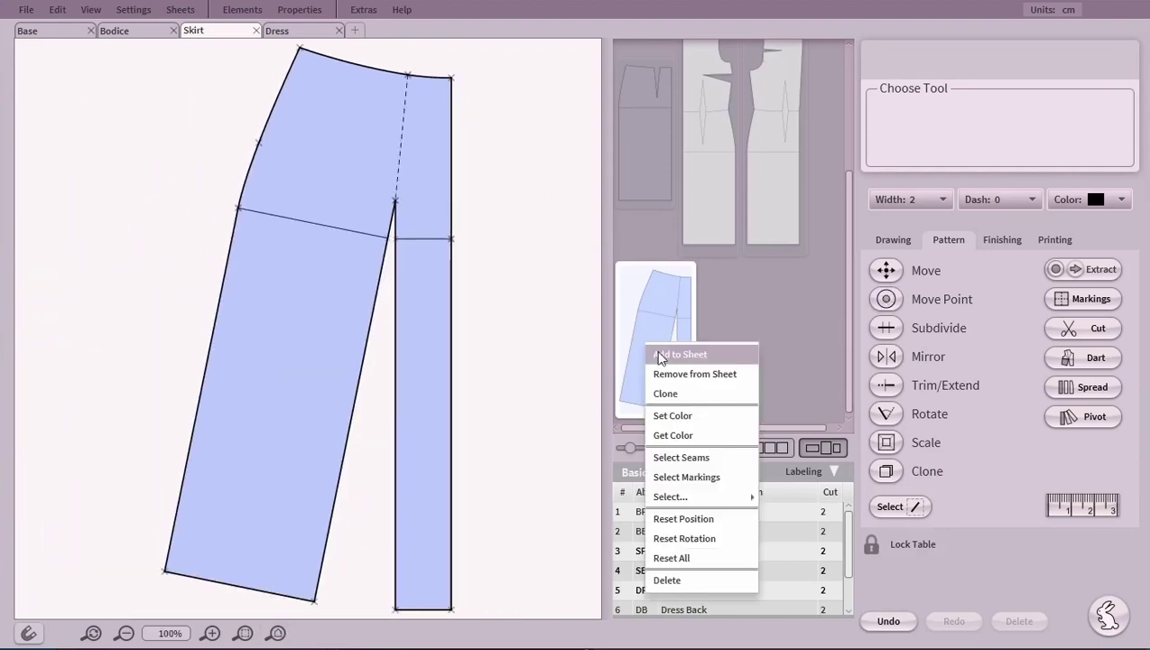
left_click(658, 351)
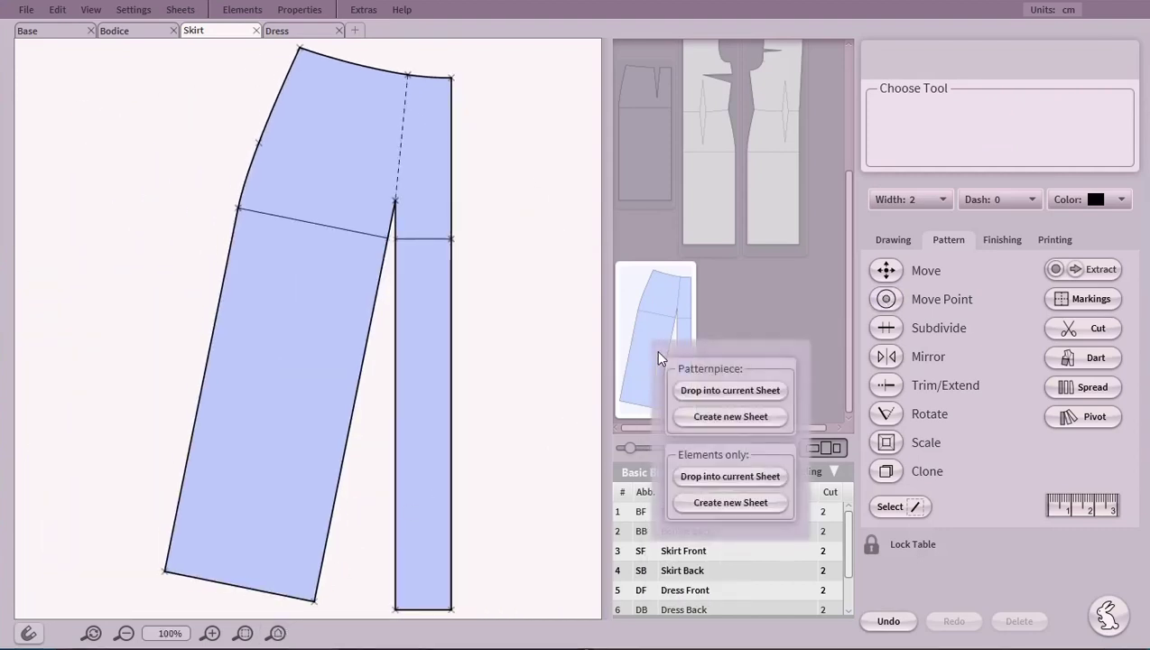
left_click(718, 504)
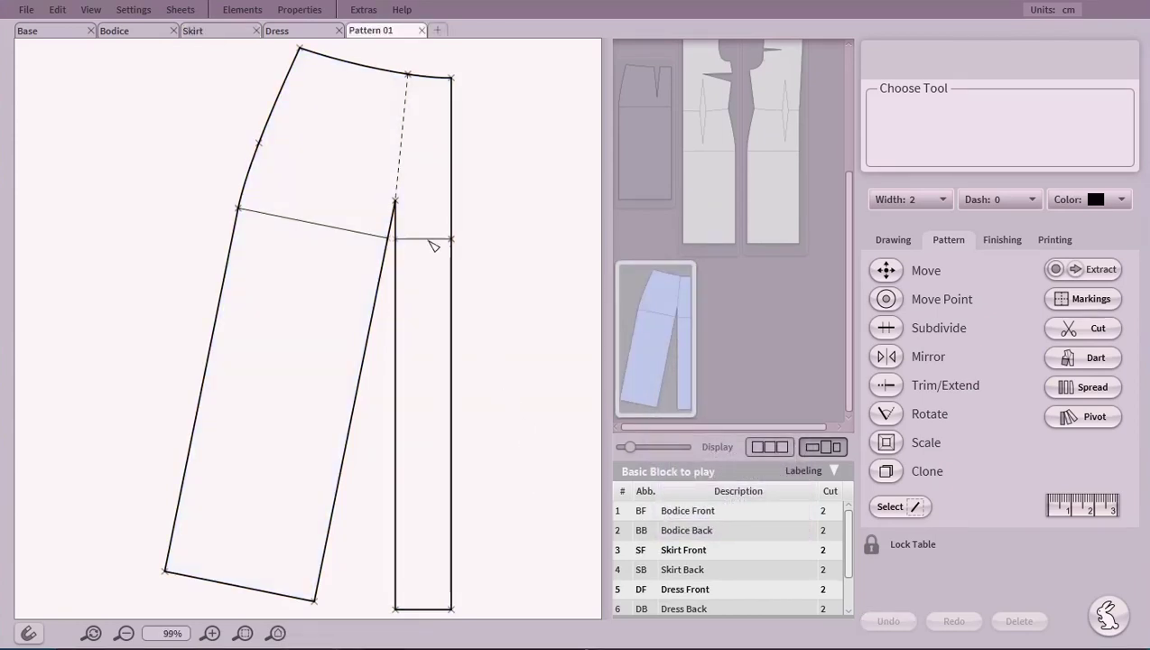
scroll(375, 111, "up", 5)
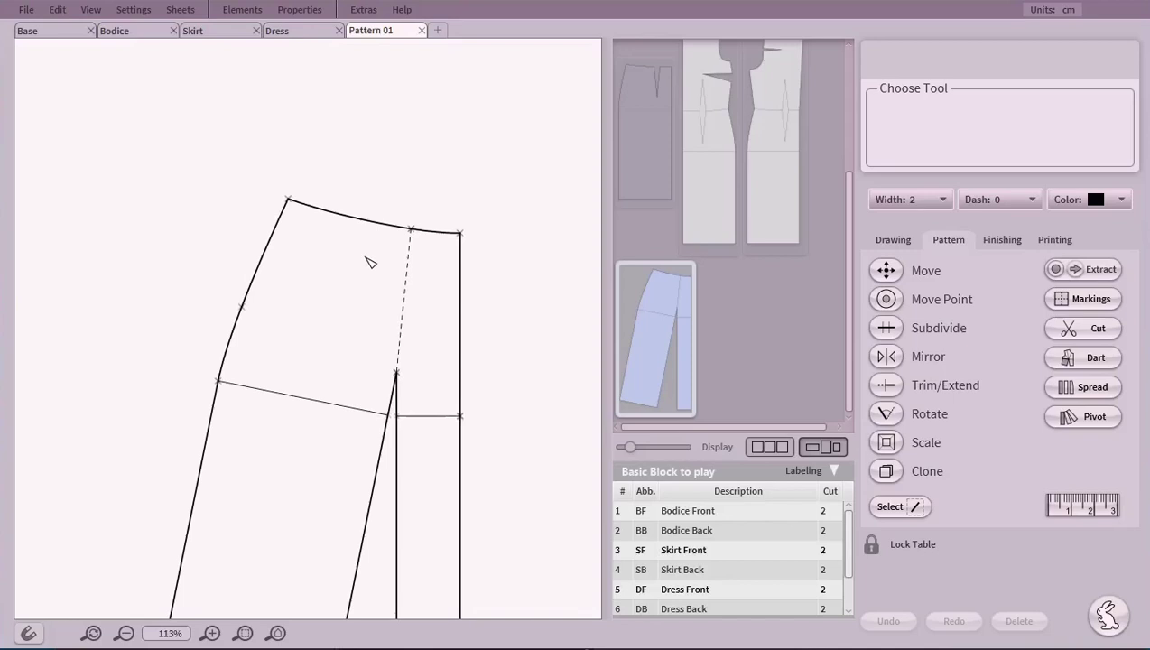
scroll(370, 262, "up", 2)
Step: Split the skirt's right edge at position 1
left_click(891, 240)
left_click(898, 331)
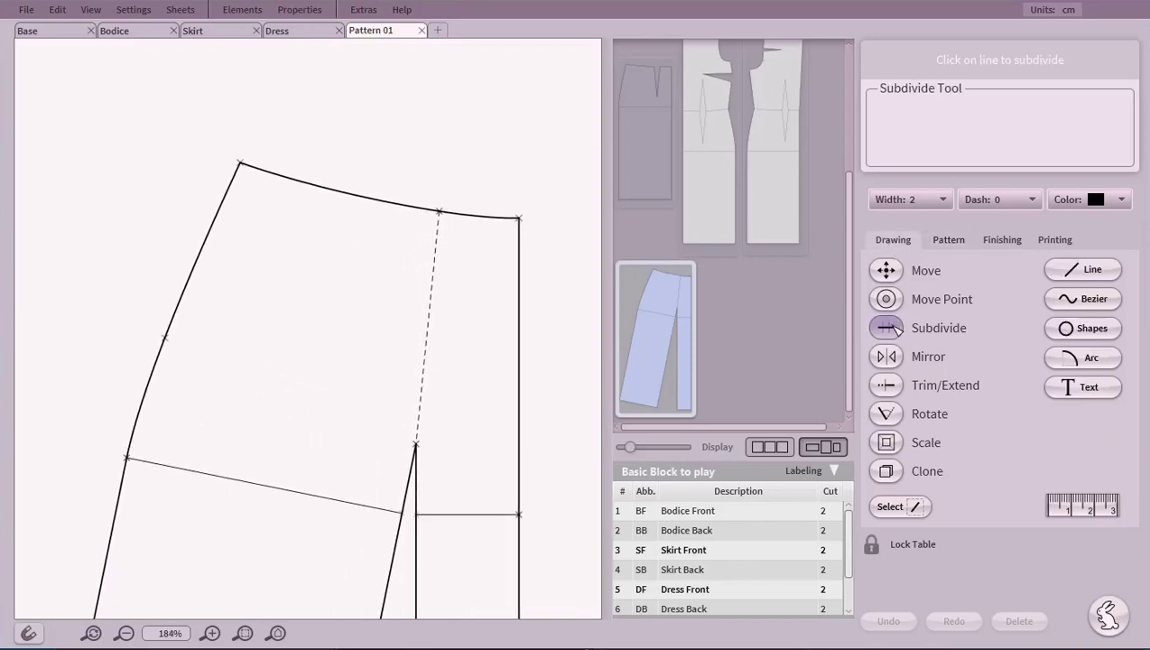
left_click(522, 286)
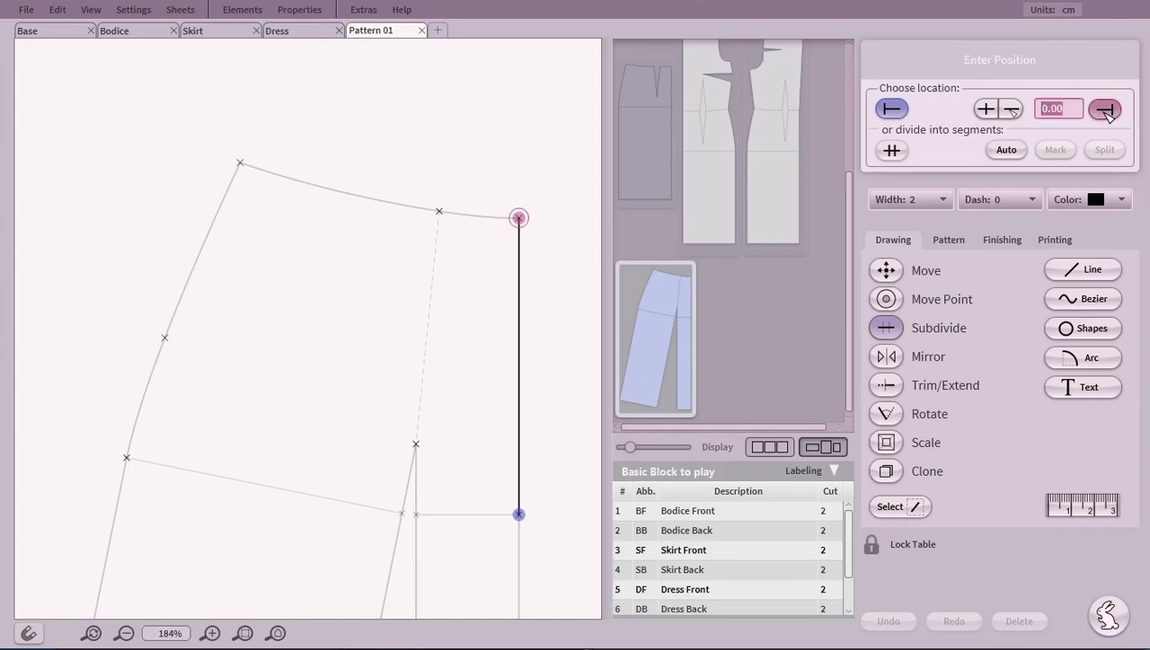
type("1")
left_click(1107, 152)
Step: Split the skirt's left side curve 5 from its start
left_click(216, 218)
left_click(888, 109)
type("5")
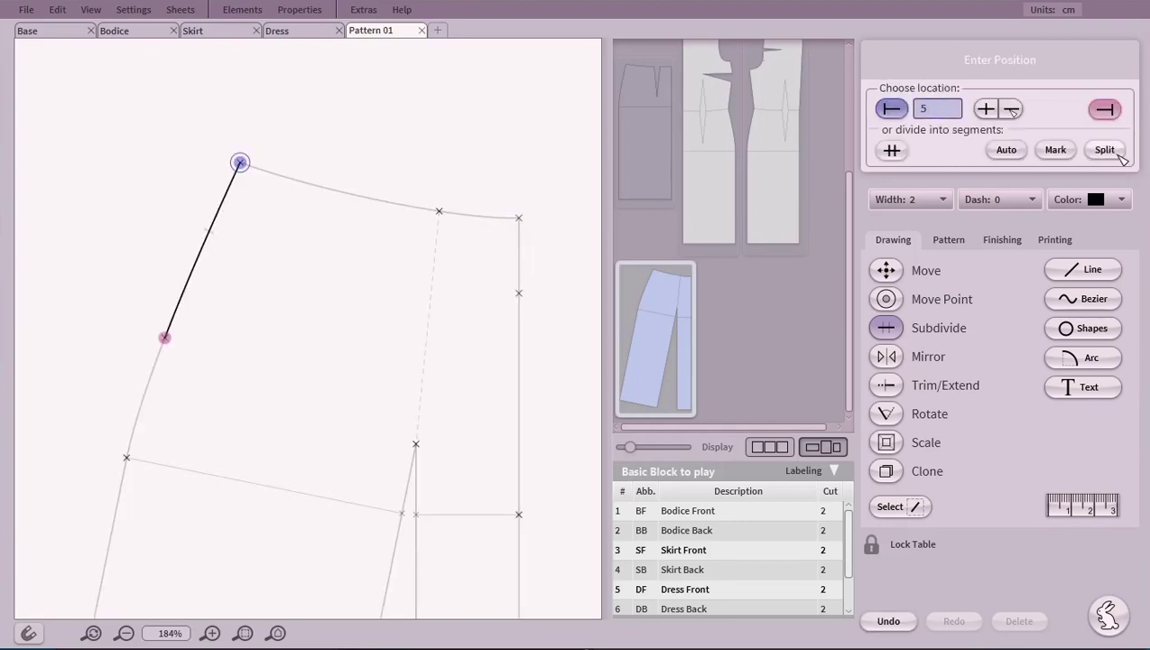
left_click(1105, 150)
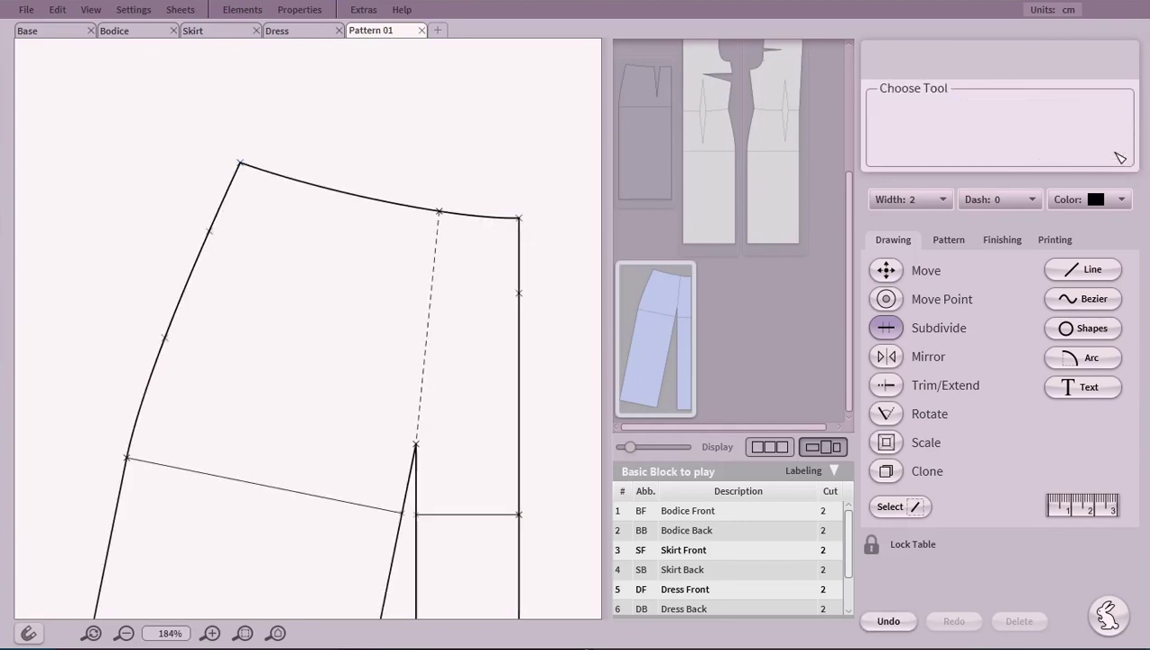
Step: Draw a width-3 Bezier line between the two new points and bend it into a curve
left_click(1083, 299)
left_click(908, 197)
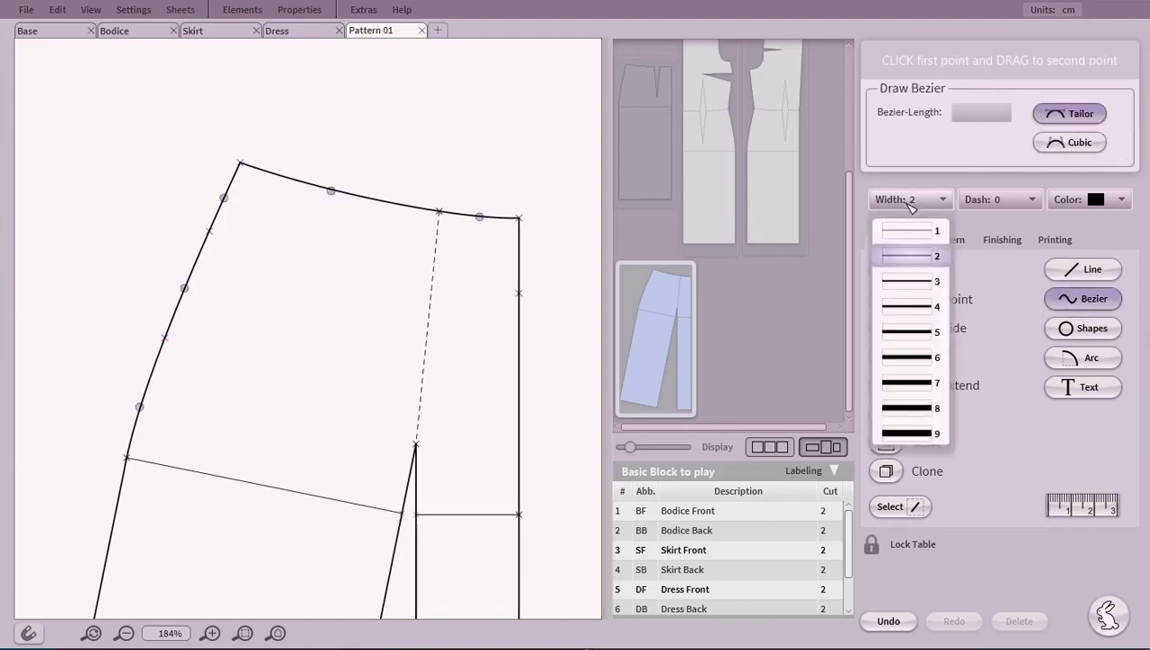
left_click(917, 283)
left_click_drag(211, 233, 521, 295)
left_click_drag(370, 263, 365, 294)
Step: Make the waistband curve cubic and adjust its end handles to follow the waistline
left_click(1079, 143)
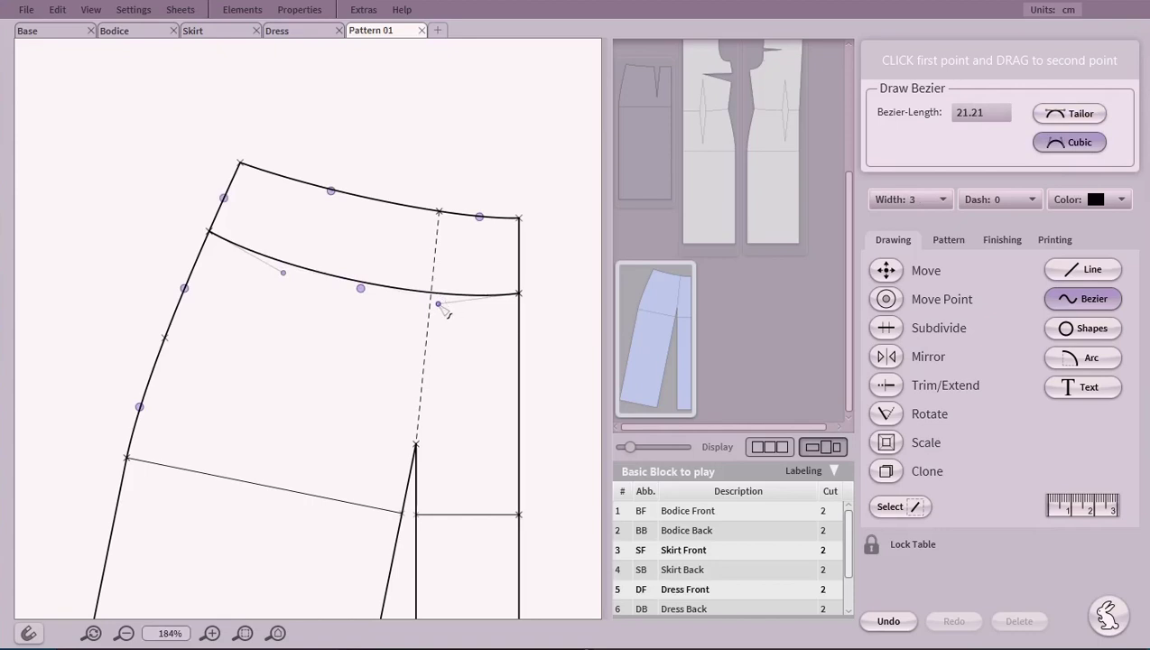
left_click_drag(440, 307, 431, 296)
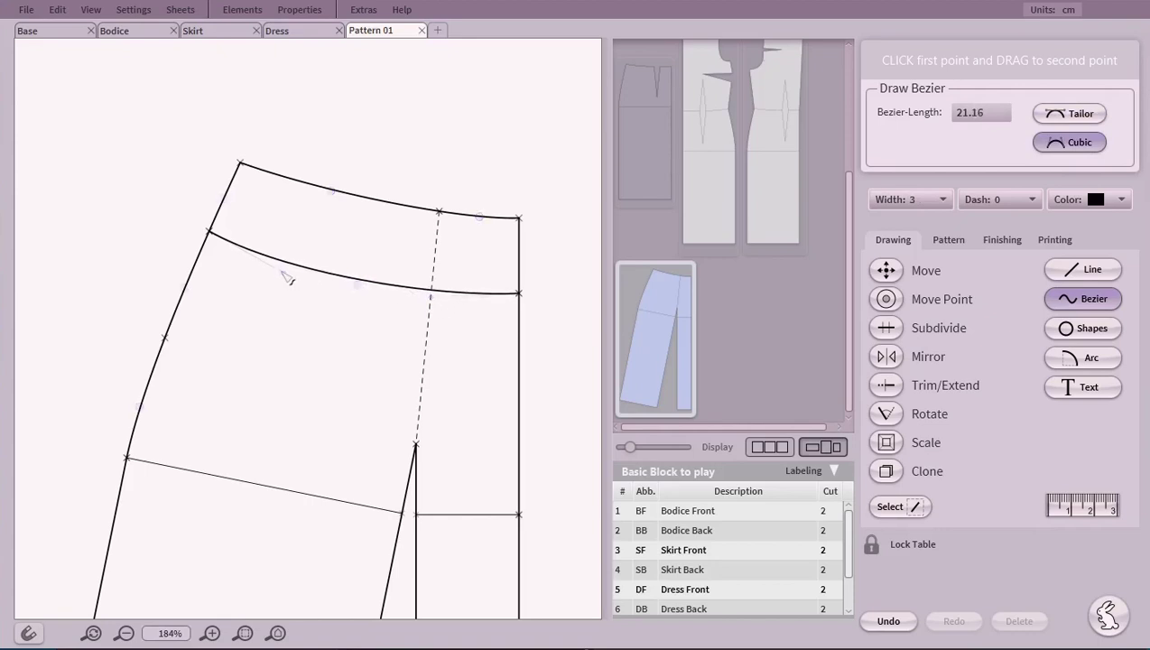
left_click_drag(288, 279, 310, 276)
left_click_drag(434, 304, 431, 301)
Step: Split the left and right skirt hem lines at their midpoints
left_click(1071, 299)
left_click(276, 634)
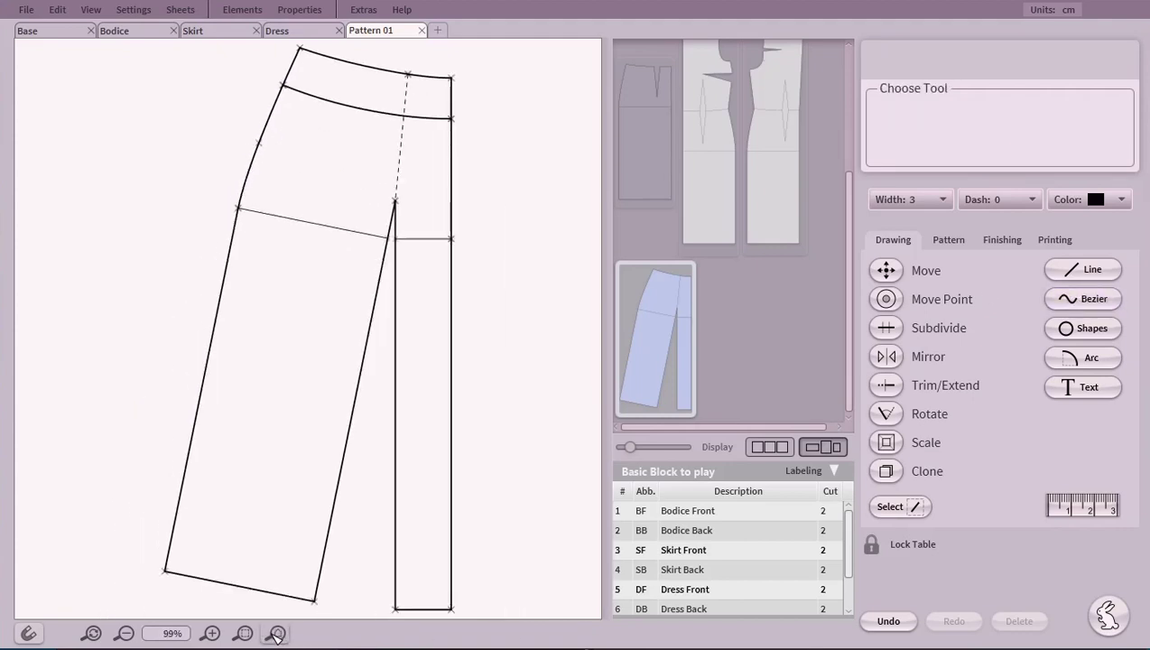
left_click(887, 328)
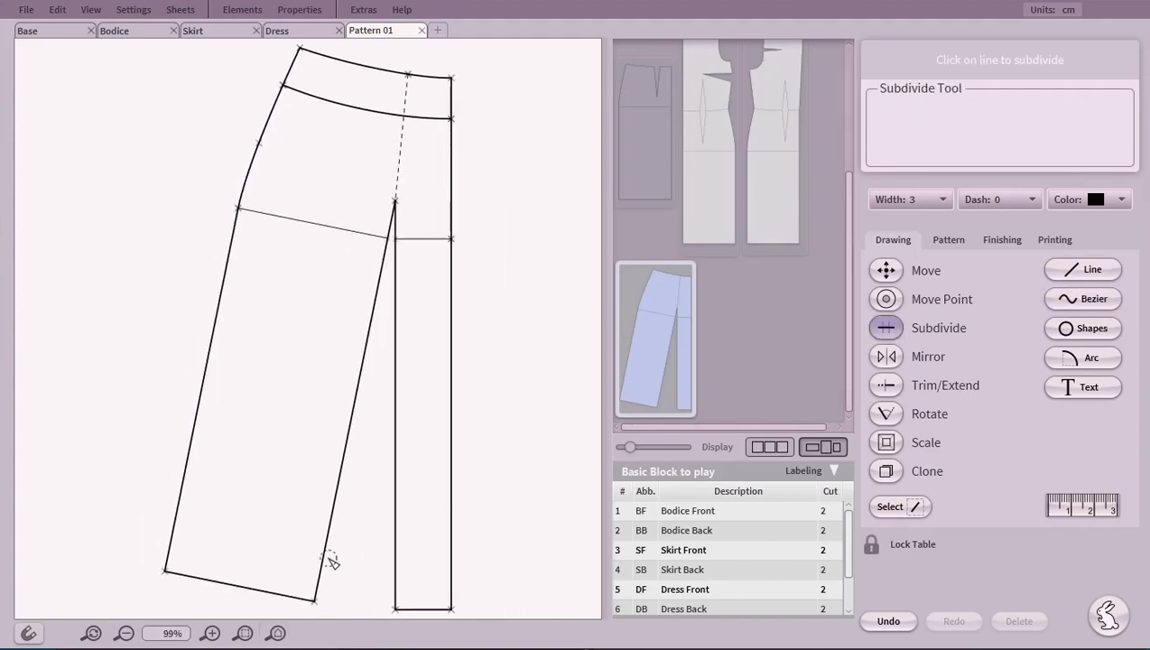
left_click(262, 595)
left_click(986, 109)
left_click(1107, 152)
left_click(431, 610)
left_click(988, 110)
left_click(1101, 149)
Step: Delete the two outer hem segments of the skirt
left_click(890, 506)
left_click(280, 594)
left_click(408, 609)
left_click(1019, 621)
Step: Thin the diagonal and vertical inner construction lines to width 2
left_click(337, 484)
left_click(395, 483)
left_click(910, 199)
left_click(909, 251)
left_click(501, 367)
Step: Draw a width-3 Bezier hem curve, about 22.65 cm, joining the hem points
scroll(340, 582, "up", 5)
left_click(1085, 299)
left_click(911, 199)
left_click(910, 281)
left_click_drag(168, 462, 380, 501)
left_click_drag(257, 478, 280, 489)
left_click(1083, 298)
left_click(885, 384)
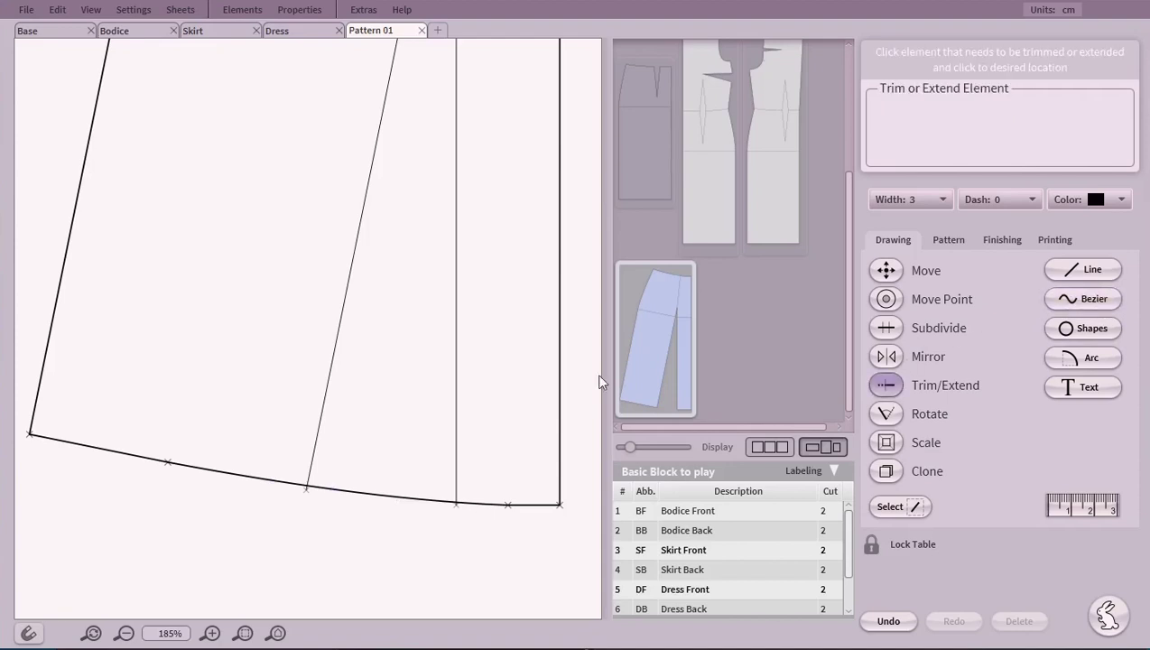
left_click(277, 634)
Step: Set line width 3 and extract the waistband as a pattern piece
left_click(889, 506)
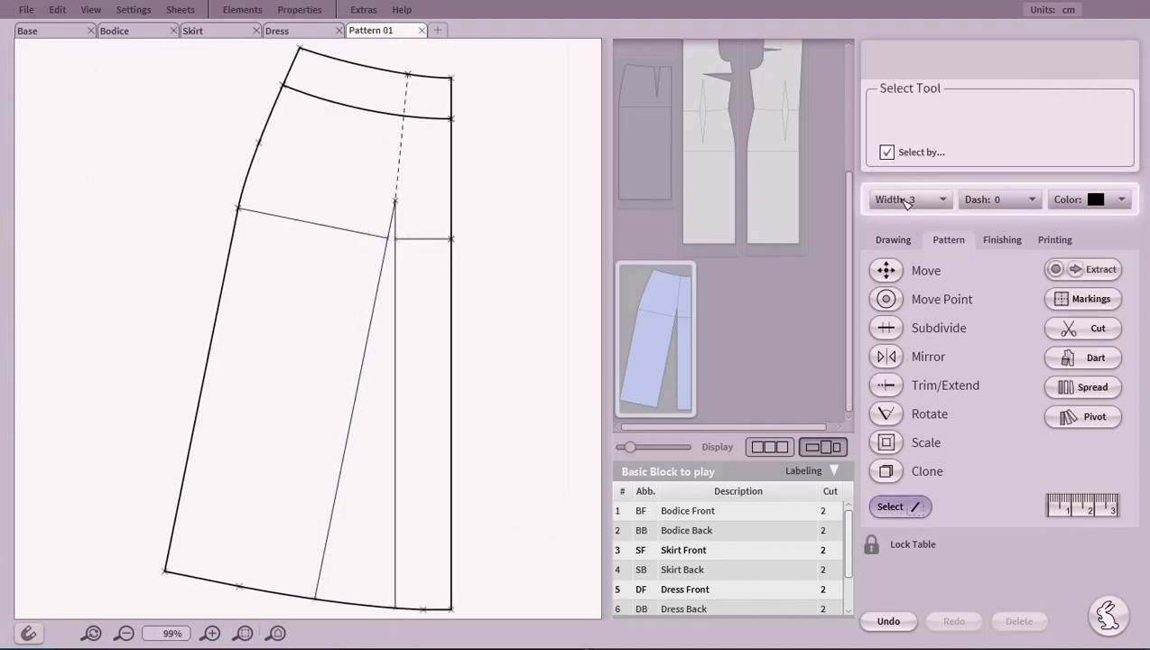
left_click(907, 200)
left_click(911, 271)
left_click(1112, 269)
left_click(432, 102)
left_click(1079, 270)
Step: Extract the skirt body as a piece and choose to insert it
left_click(428, 363)
left_click(1079, 271)
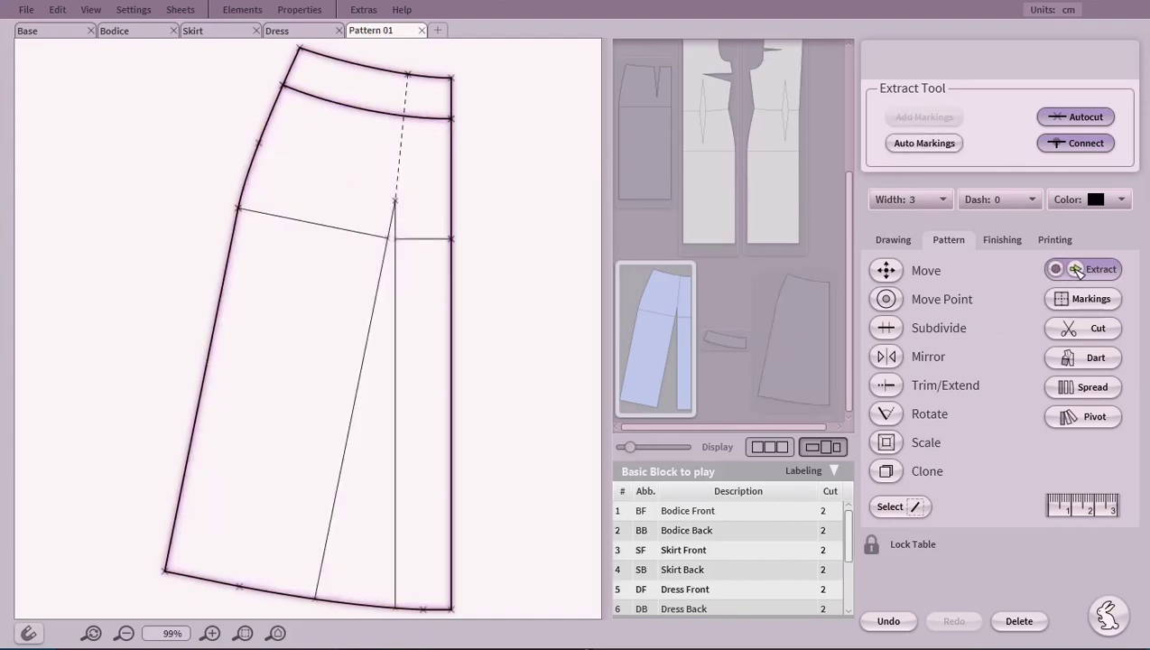
right_click(784, 345)
left_click(801, 359)
Step: Place the skirt on new sheet Pattern 02 and drop the waistband above it
left_click(839, 417)
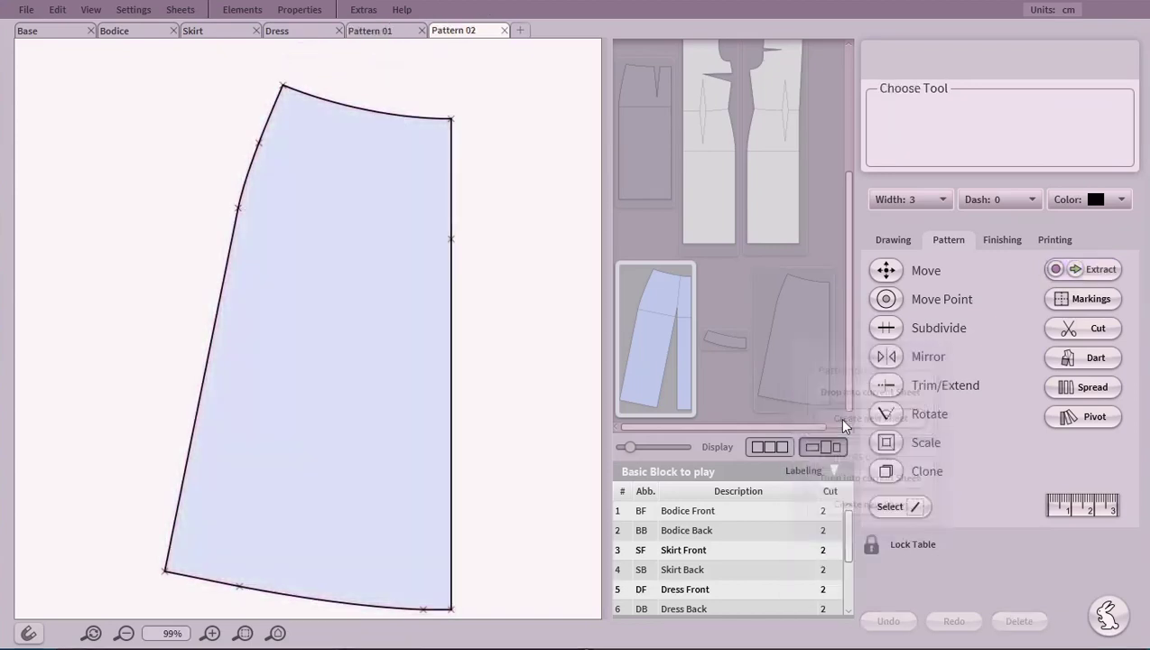
right_click(731, 345)
left_click(740, 352)
left_click(782, 388)
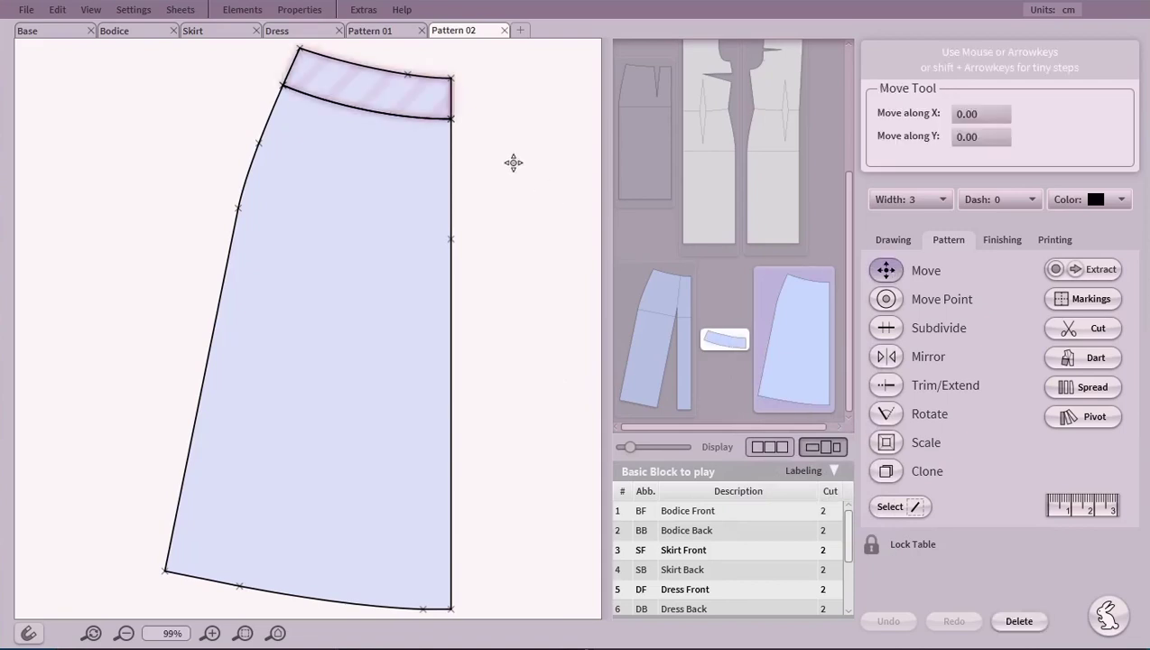
left_click_drag(472, 113, 479, 72)
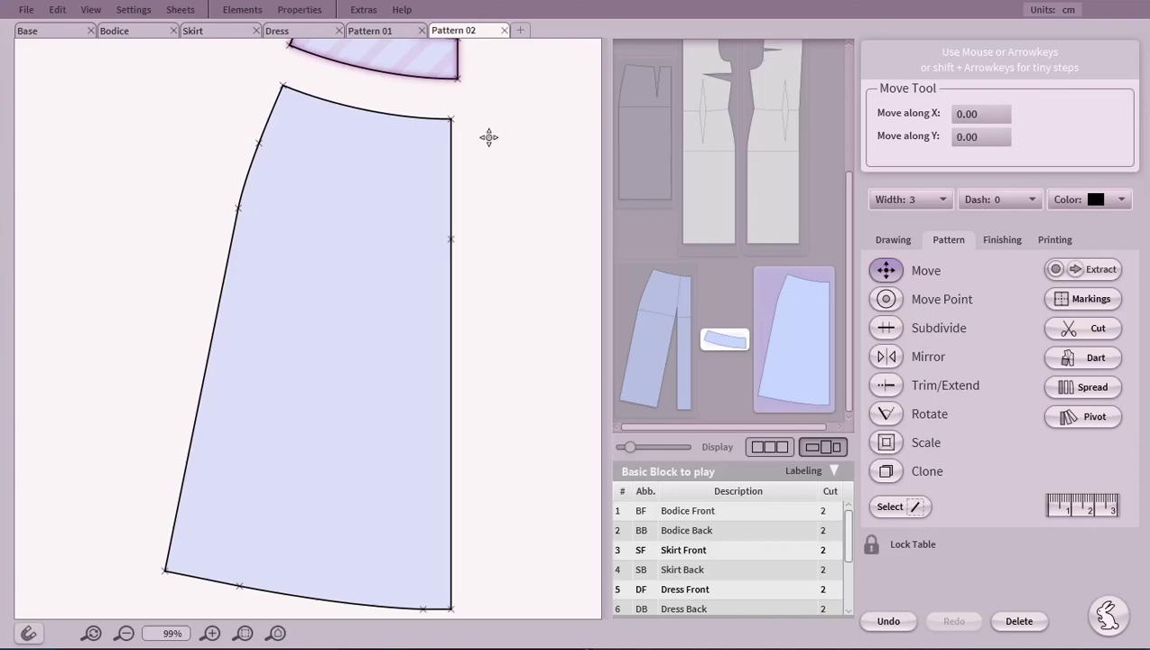
left_click(277, 633)
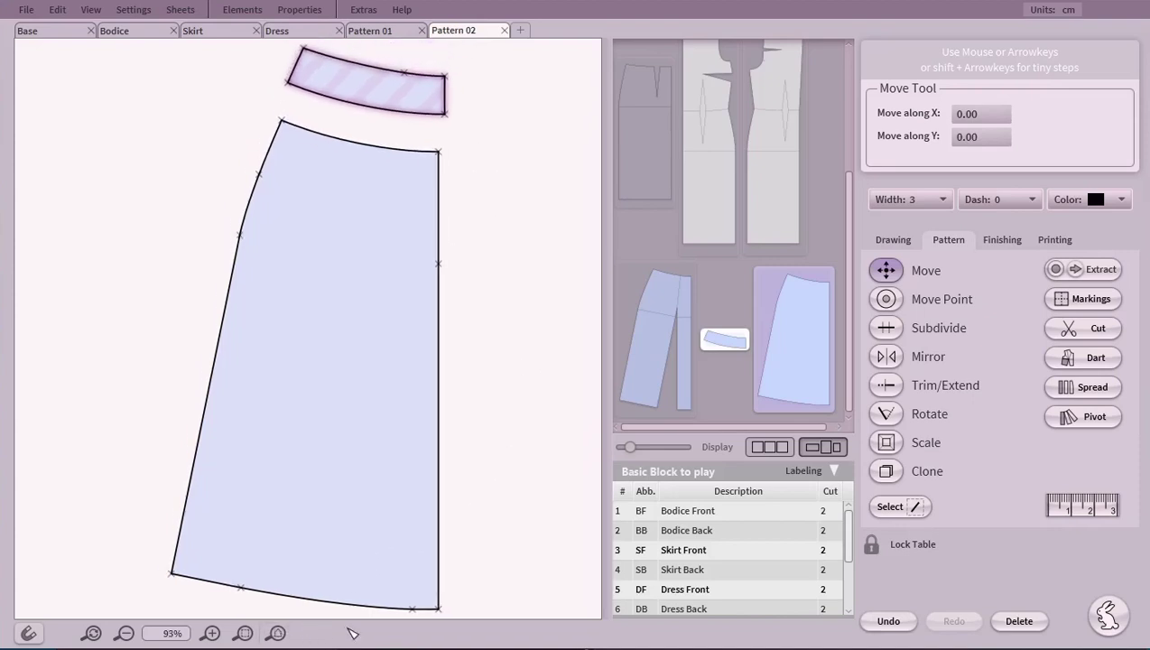
left_click(715, 398)
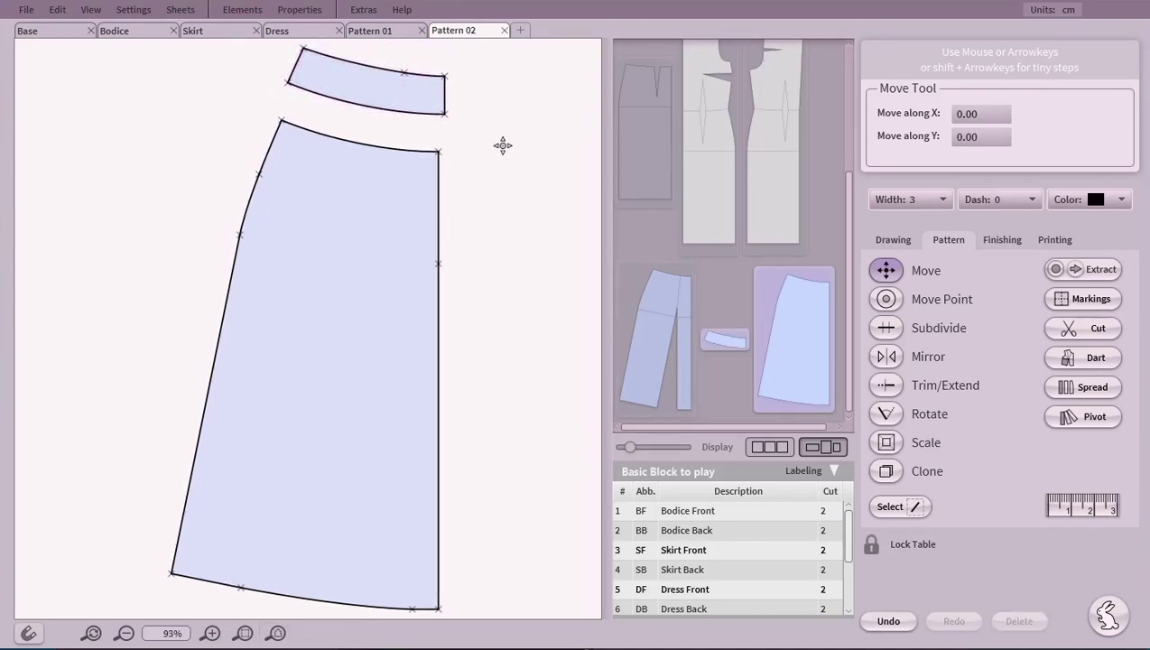
middle_click_drag(503, 143, 343, 334)
scroll(343, 334, "up", 2)
scroll(343, 334, "up", 3)
Step: Mirror the waistband across its right edge and reset line width to 2
left_click(720, 339)
left_click(886, 356)
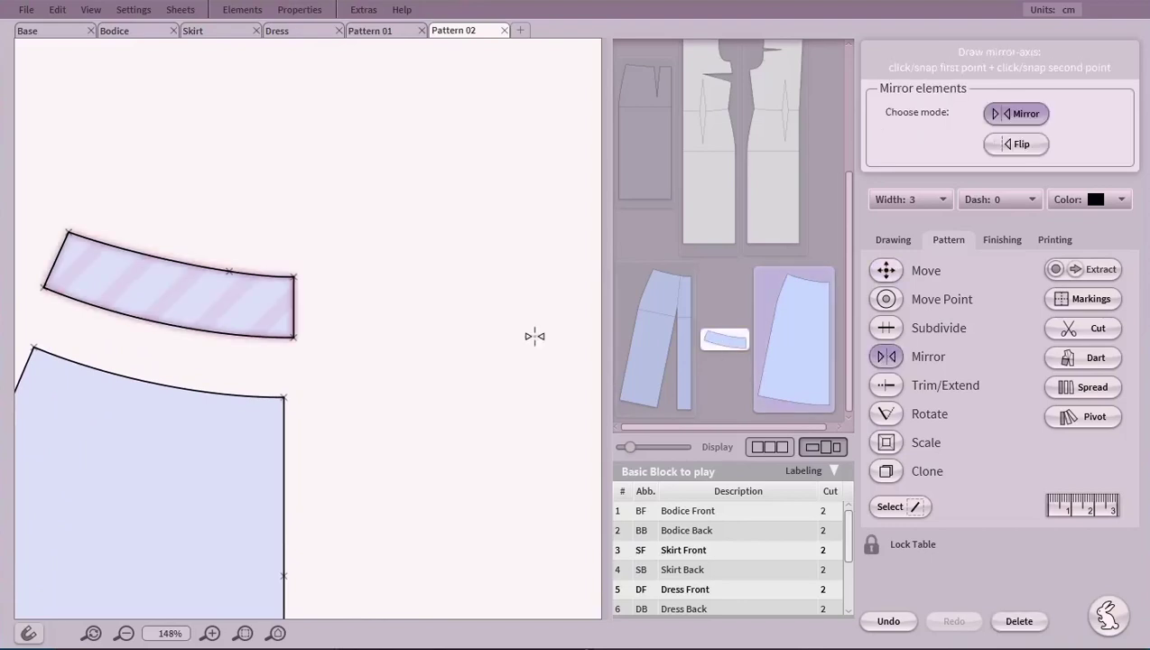
left_click(293, 330)
left_click(294, 294)
left_click(887, 358)
left_click(910, 199)
left_click(911, 254)
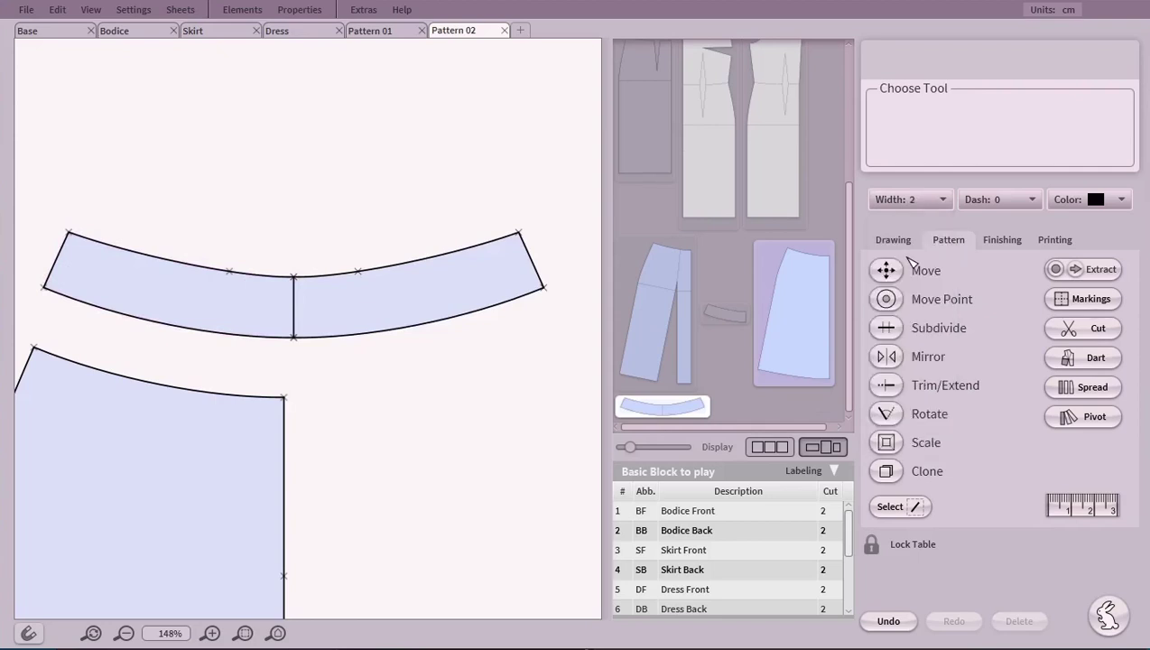
Step: Apply a 1.00 cm seam allowance to the waistband
left_click(1003, 241)
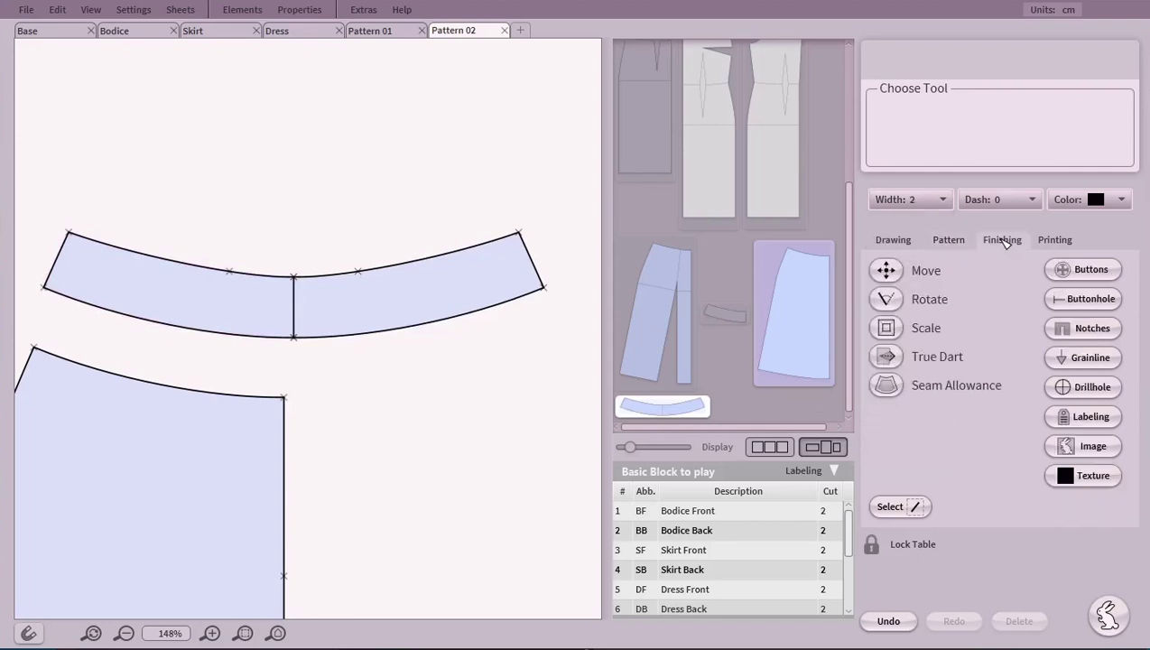
left_click(886, 385)
left_click(429, 296)
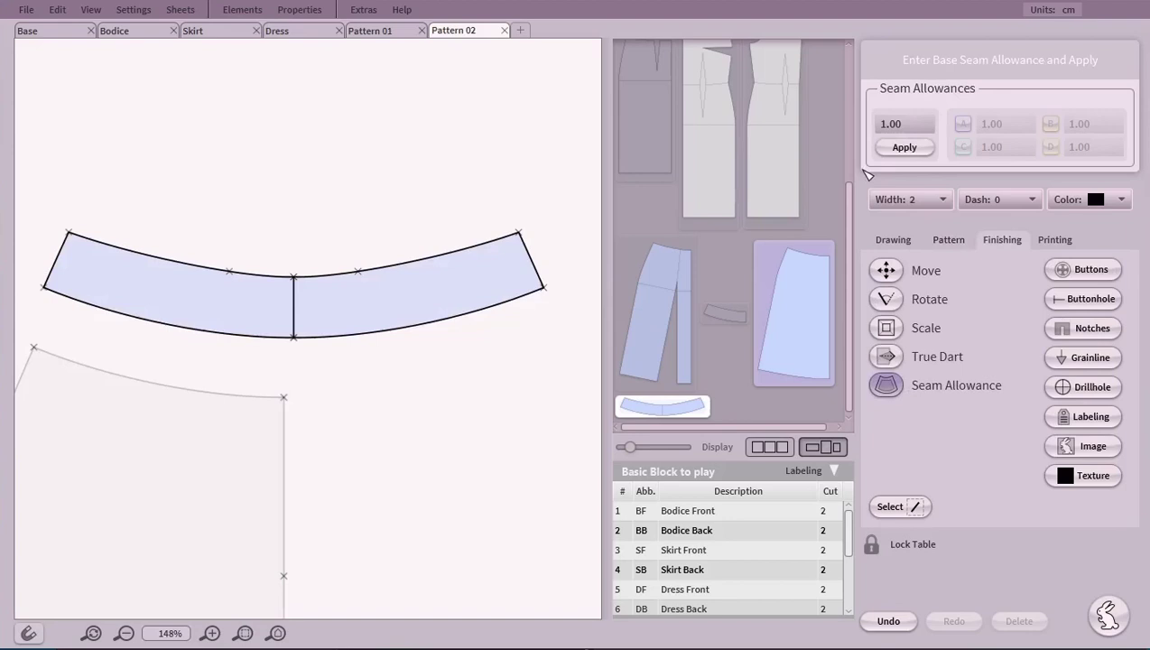
left_click(905, 147)
left_click(893, 388)
Step: Give the skirt a 1.00 cm seam allowance, with edge A set to 0
left_click(277, 632)
left_click(884, 385)
left_click(298, 326)
left_click(904, 147)
double_click(1013, 124)
type("0")
key("Return")
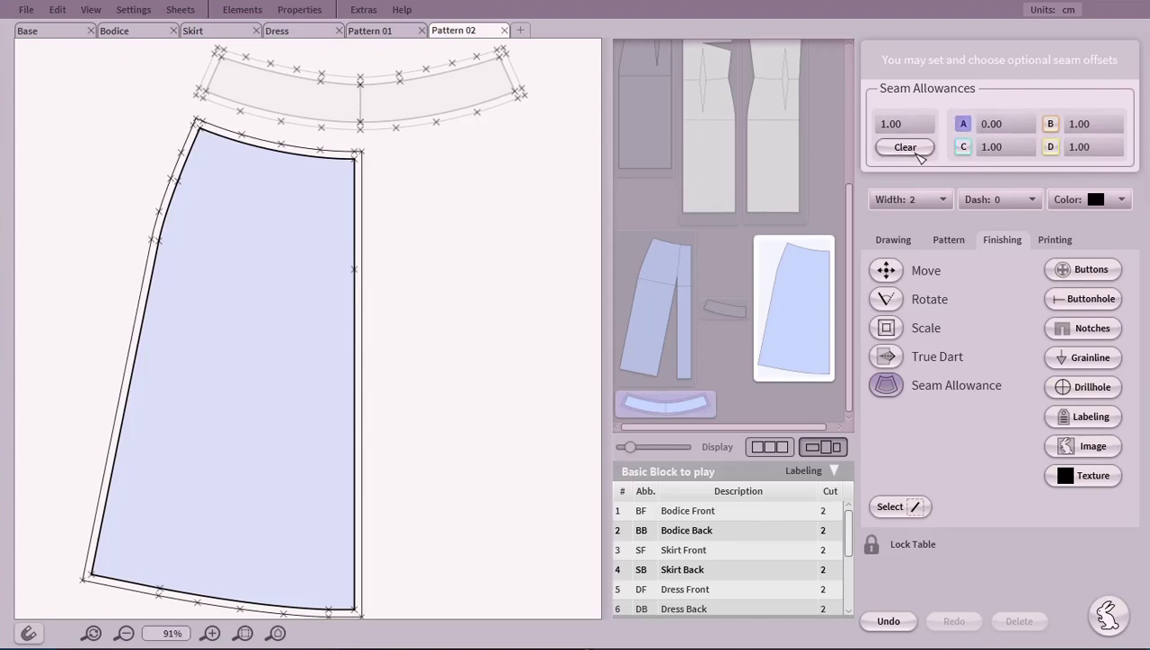
left_click(363, 414)
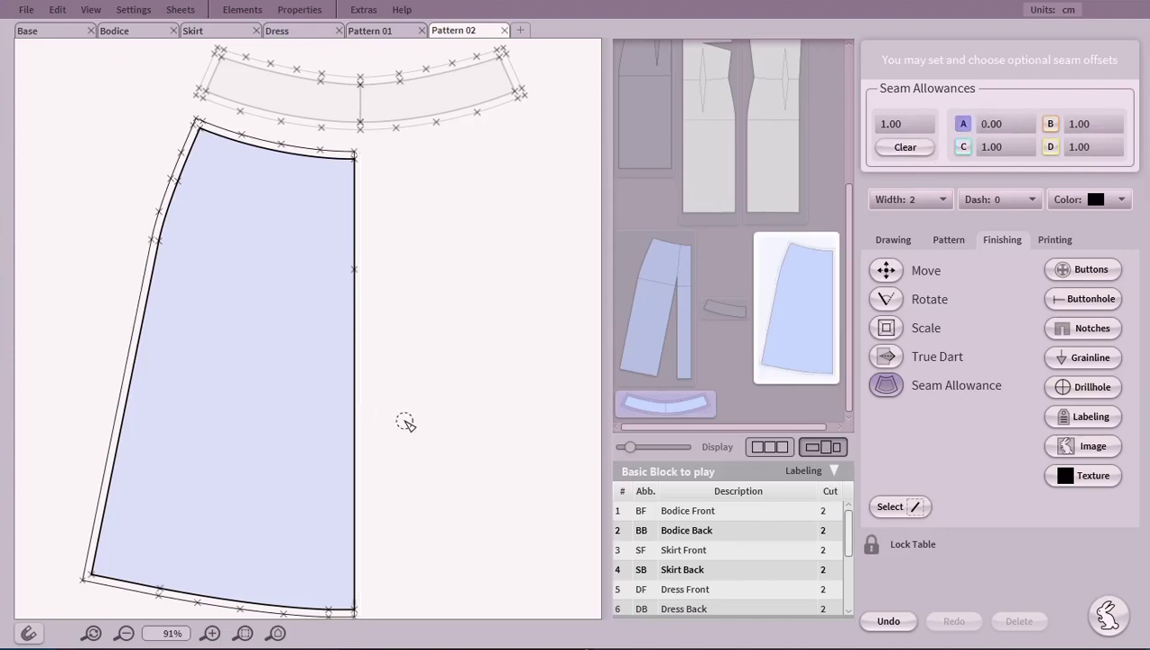
key("Escape")
Step: Refit the skirt and waistband pieces in the view
left_click(277, 633)
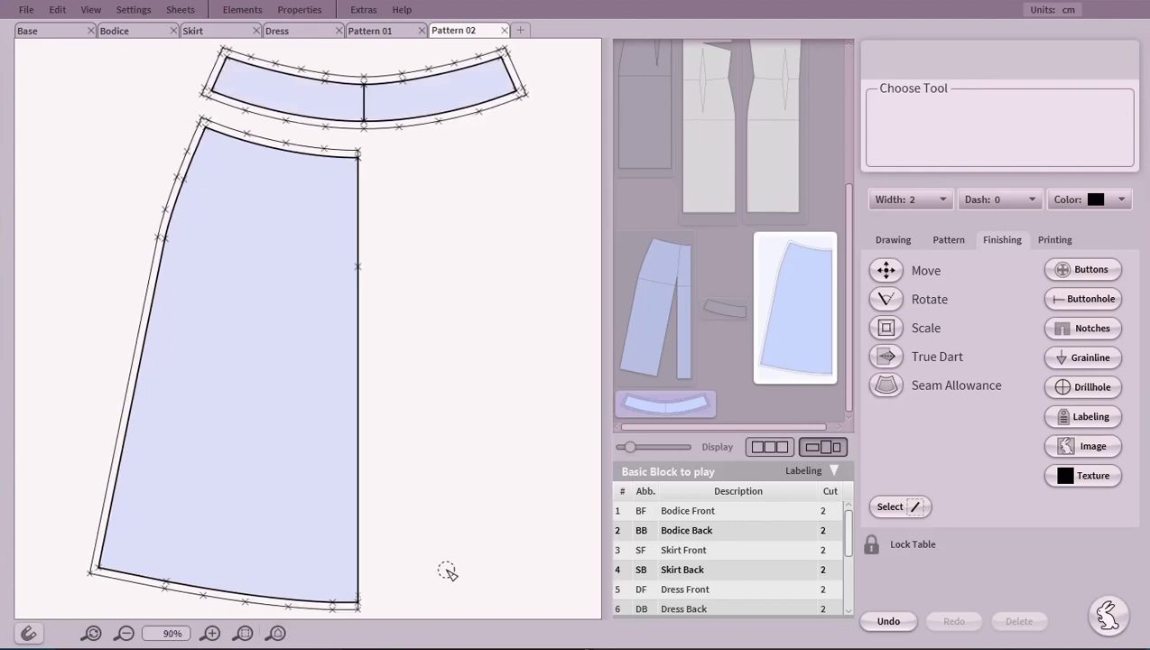